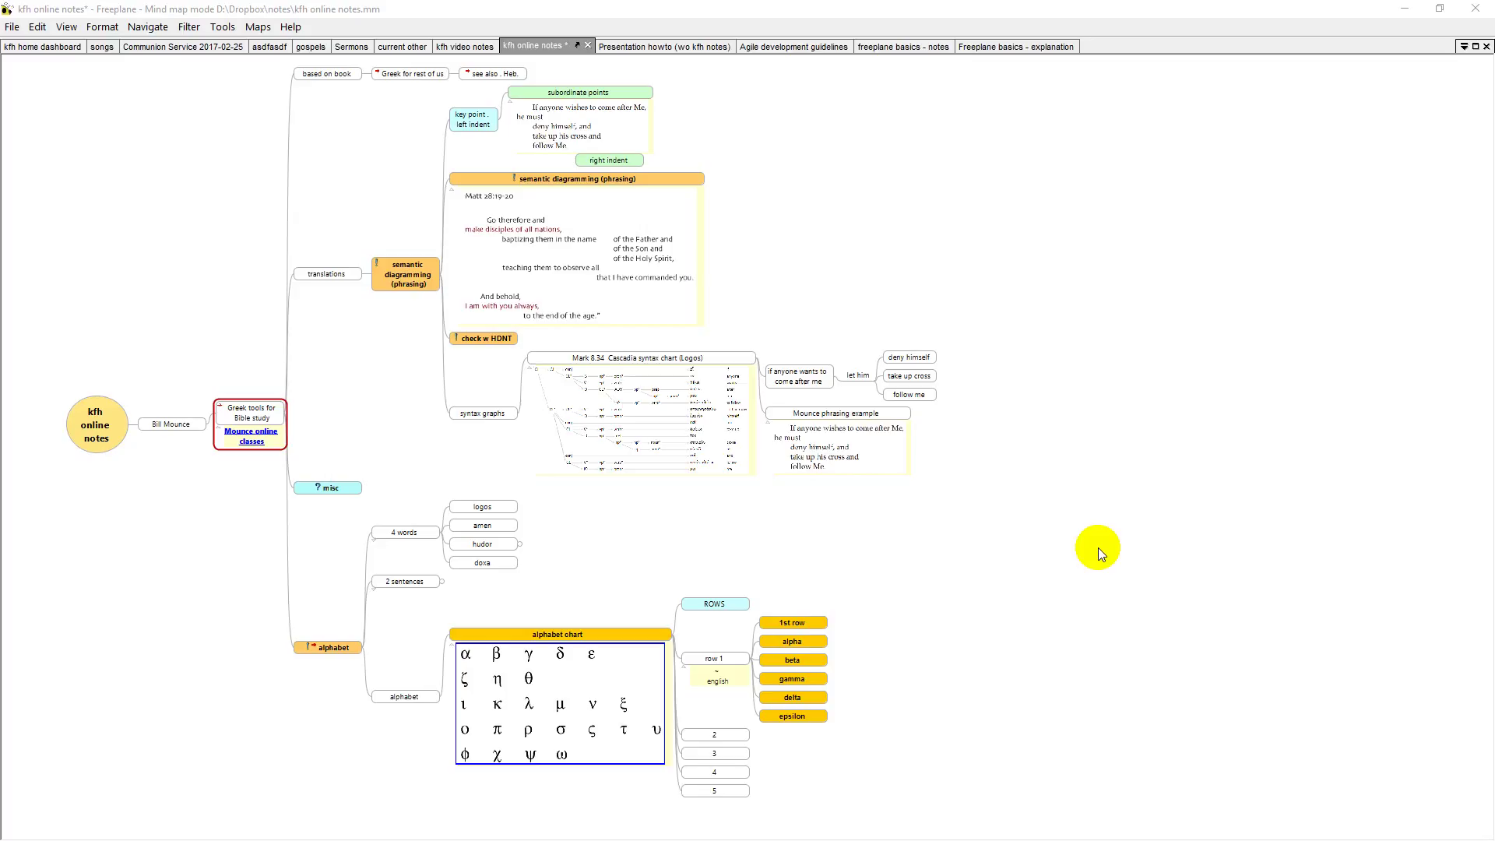
- Check Freeplane's version and licence information, then close it
{"action": "left_click", "coordinate": [291, 28]}
{"action": "left_click", "coordinate": [331, 100]}
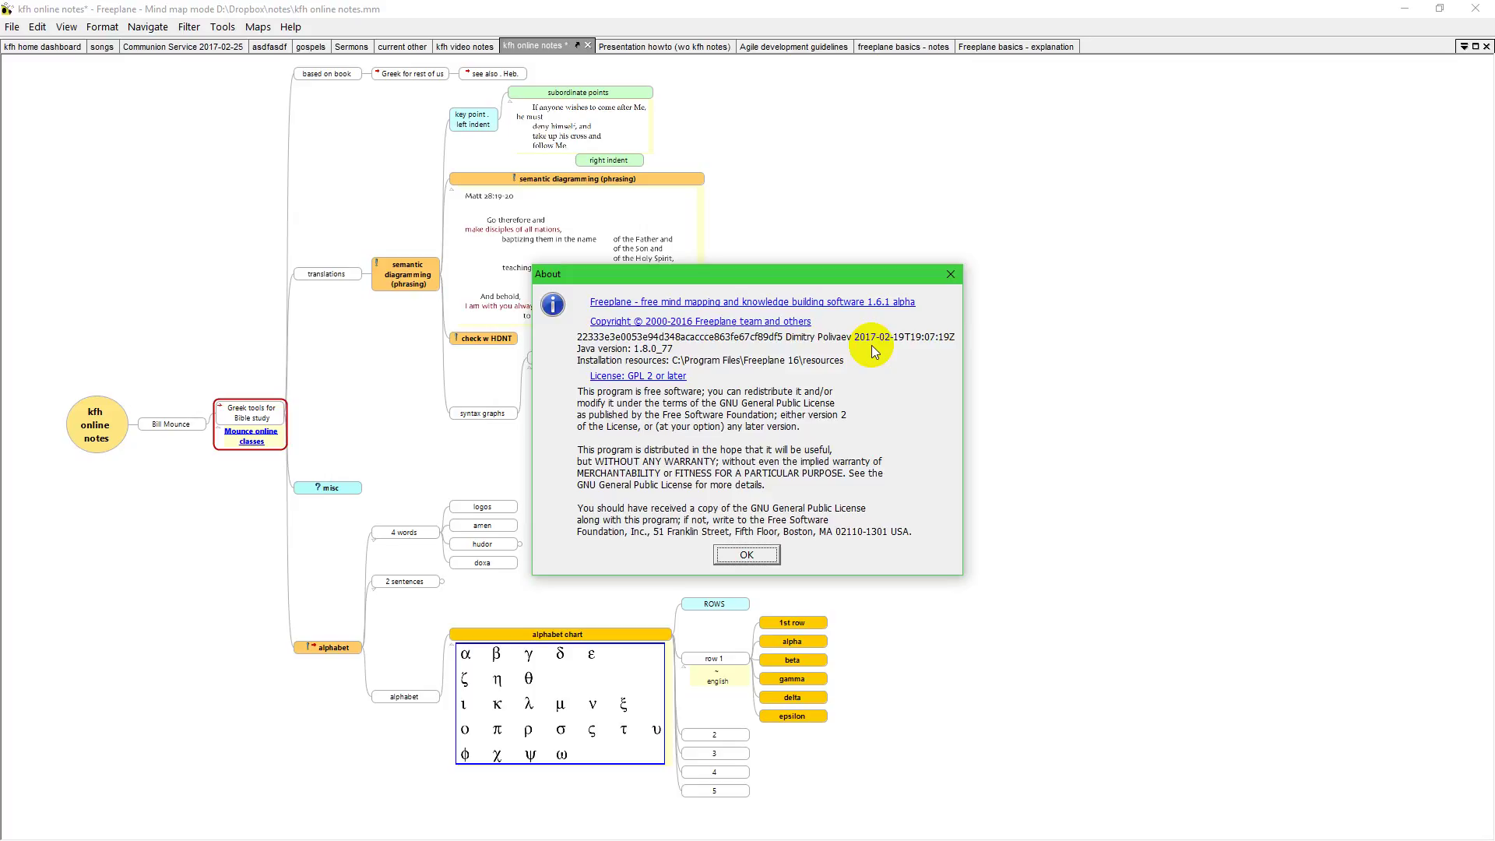
{"action": "key", "text": "Escape"}
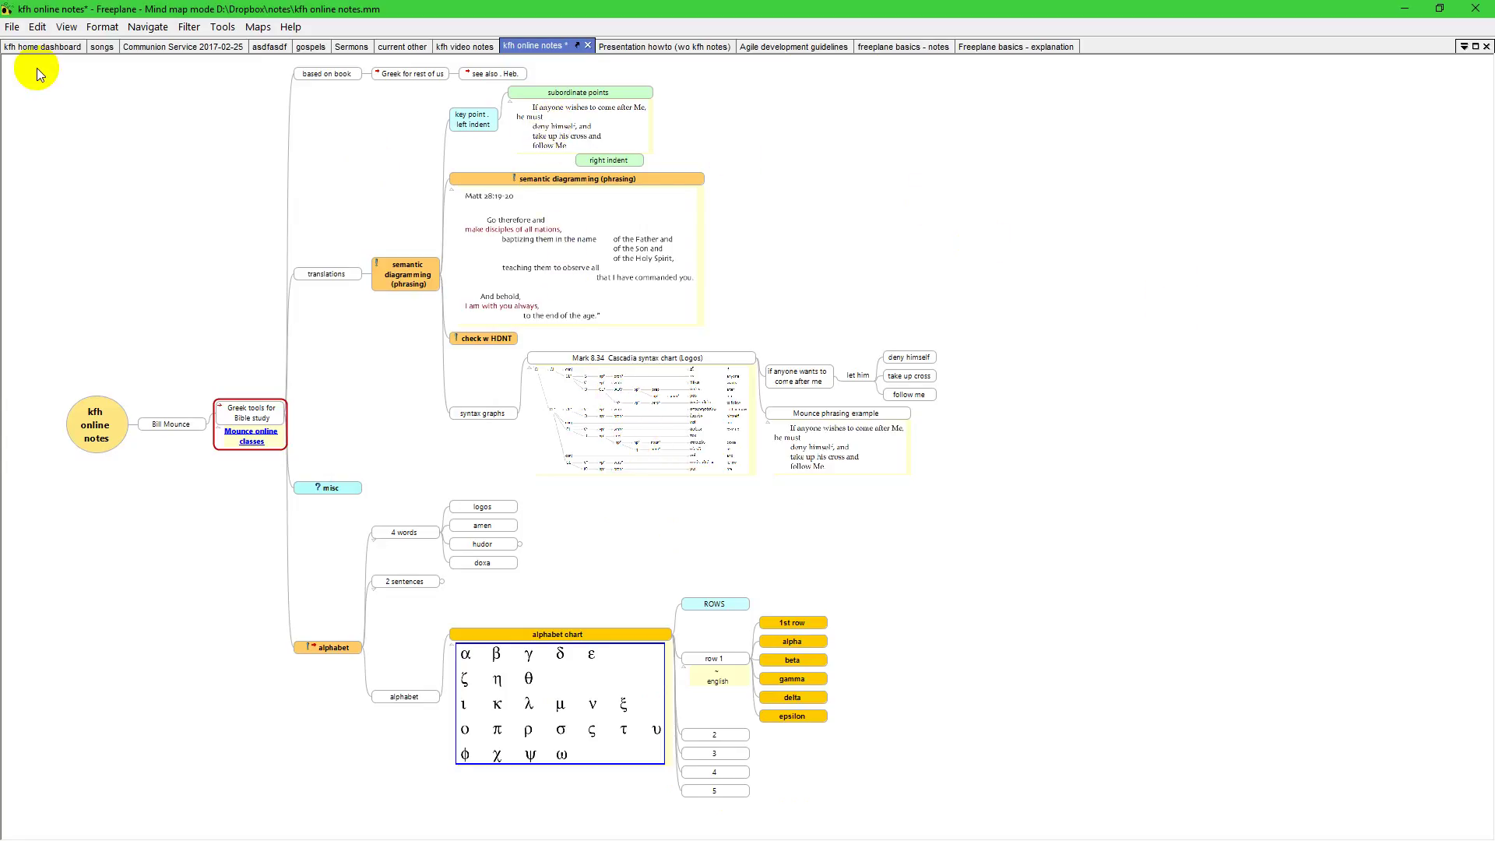
- Show the Properties panel with its presentation settings from the View menu
{"action": "left_click", "coordinate": [74, 28]}
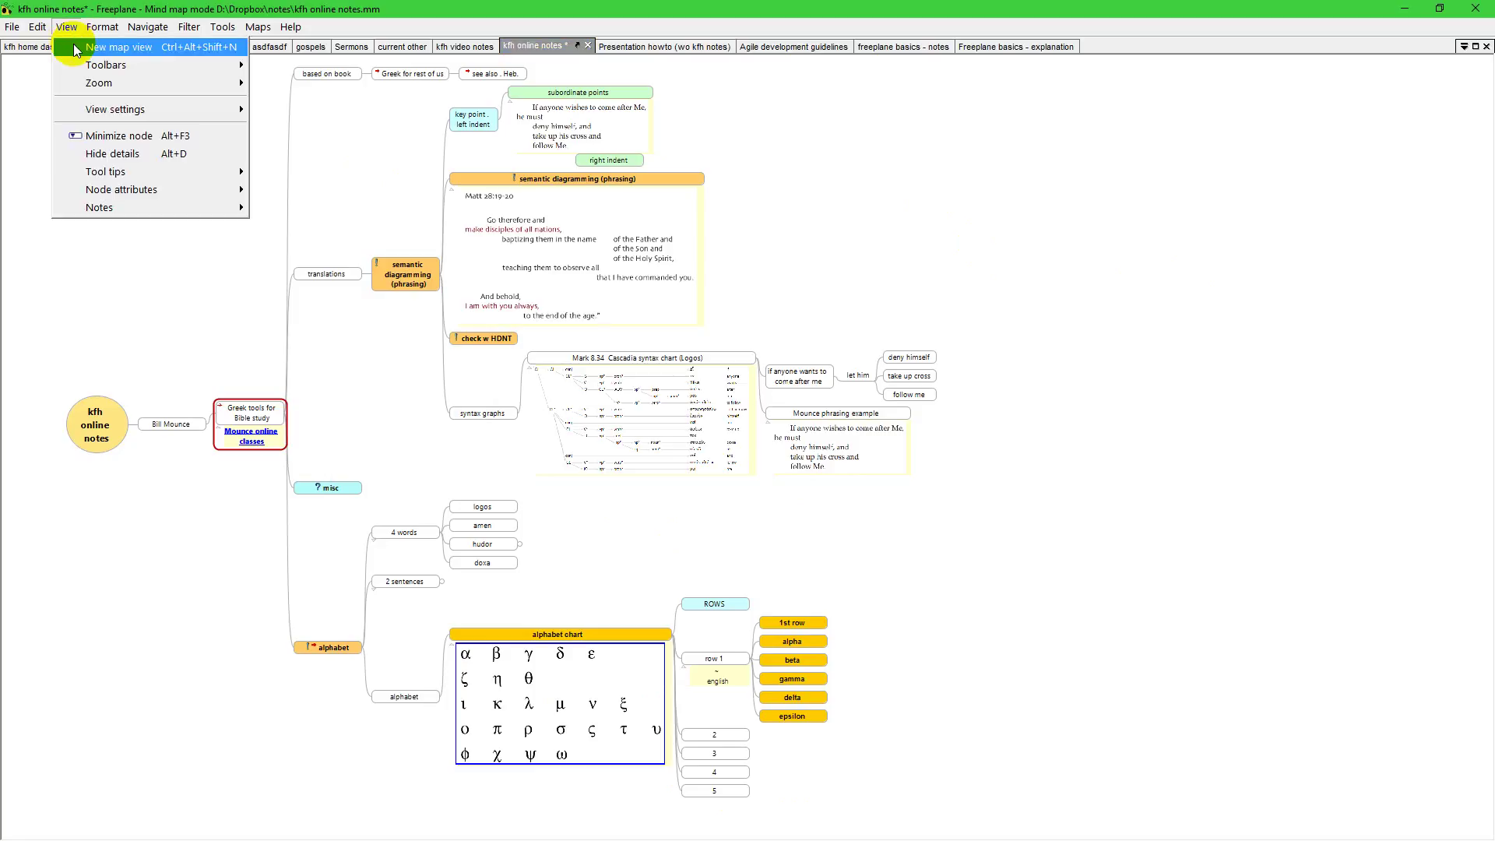
{"action": "mouse_move", "coordinate": [101, 70]}
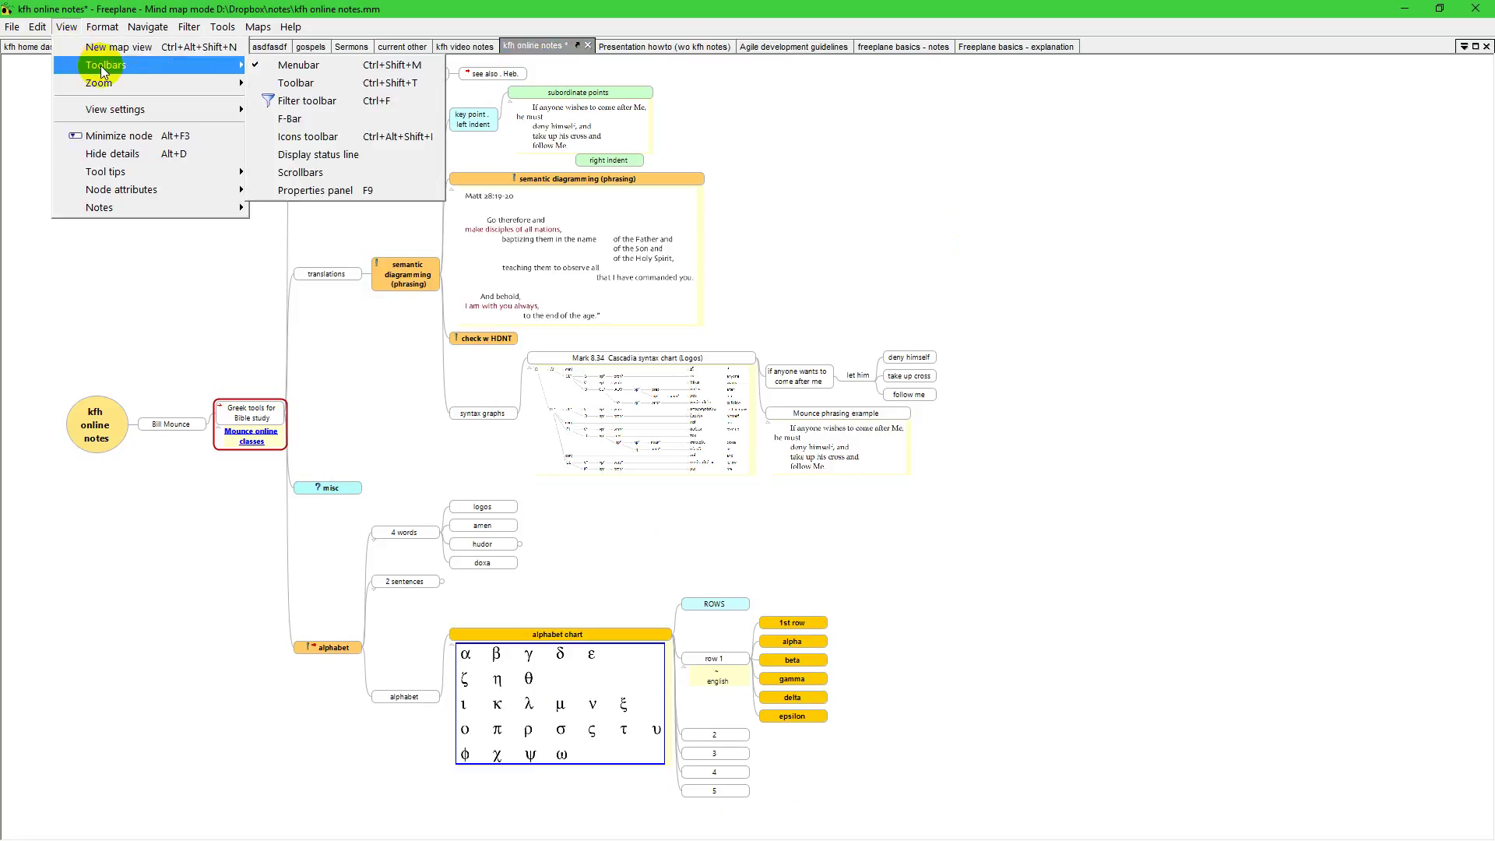
{"action": "left_click", "coordinate": [390, 190]}
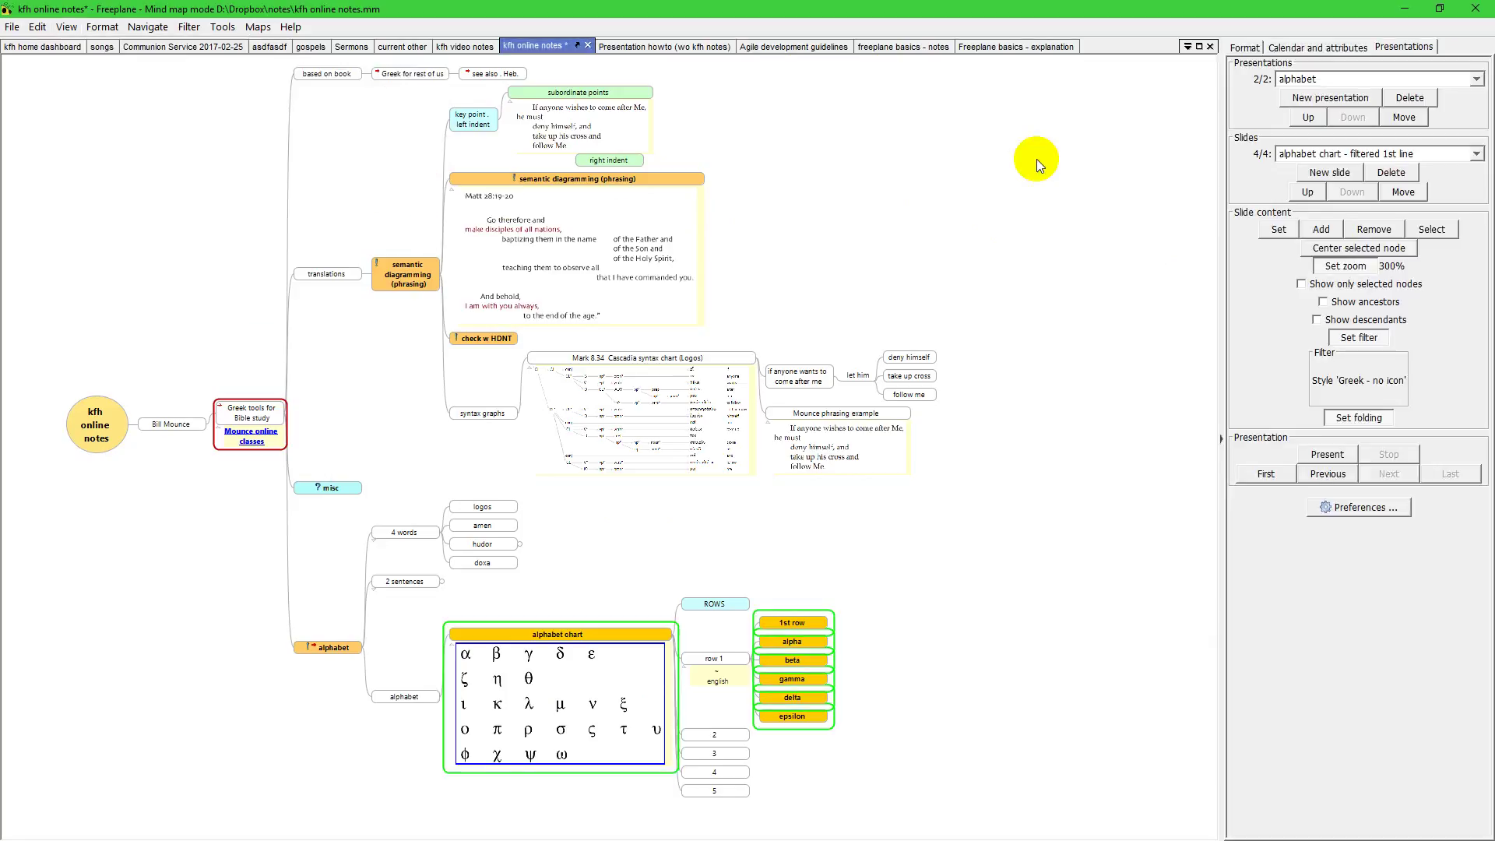
{"action": "left_click", "coordinate": [1408, 47]}
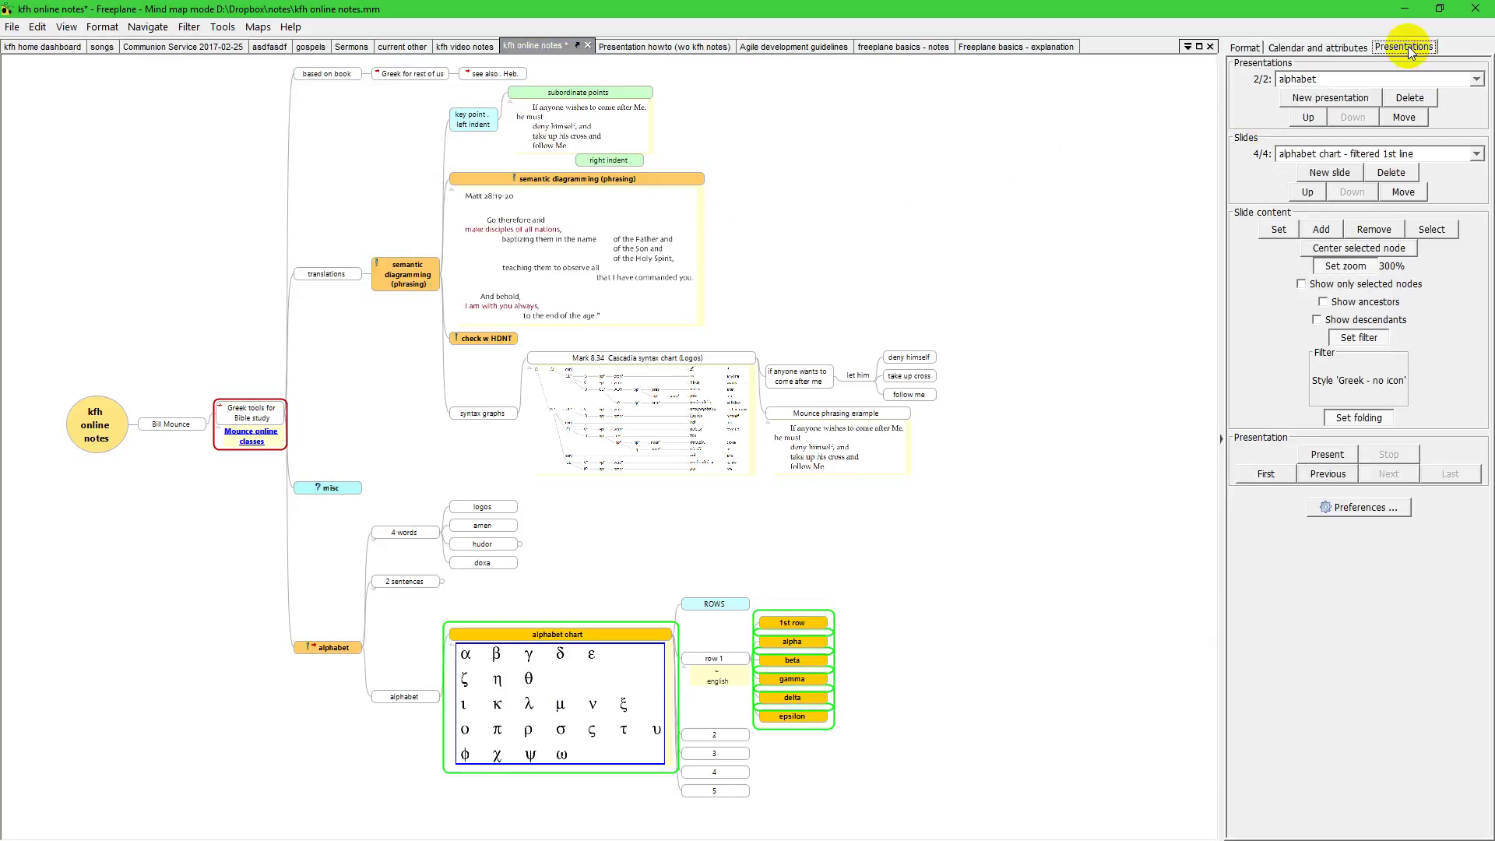
- Select the mounce - phrasing presentation, then switch to the alphabet presentation
{"action": "left_click", "coordinate": [1477, 80]}
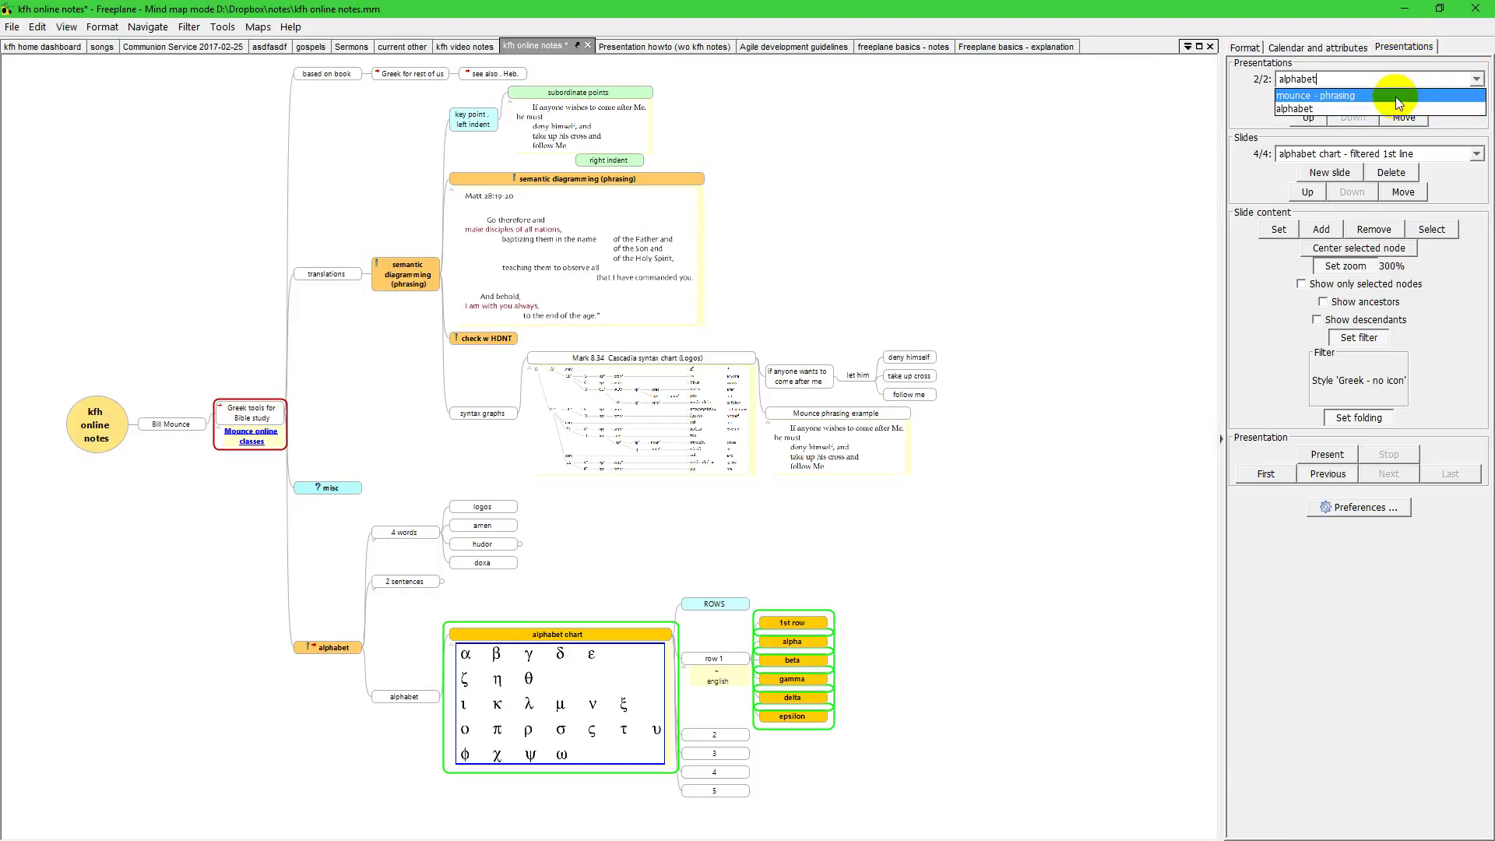
{"action": "left_click", "coordinate": [1394, 95]}
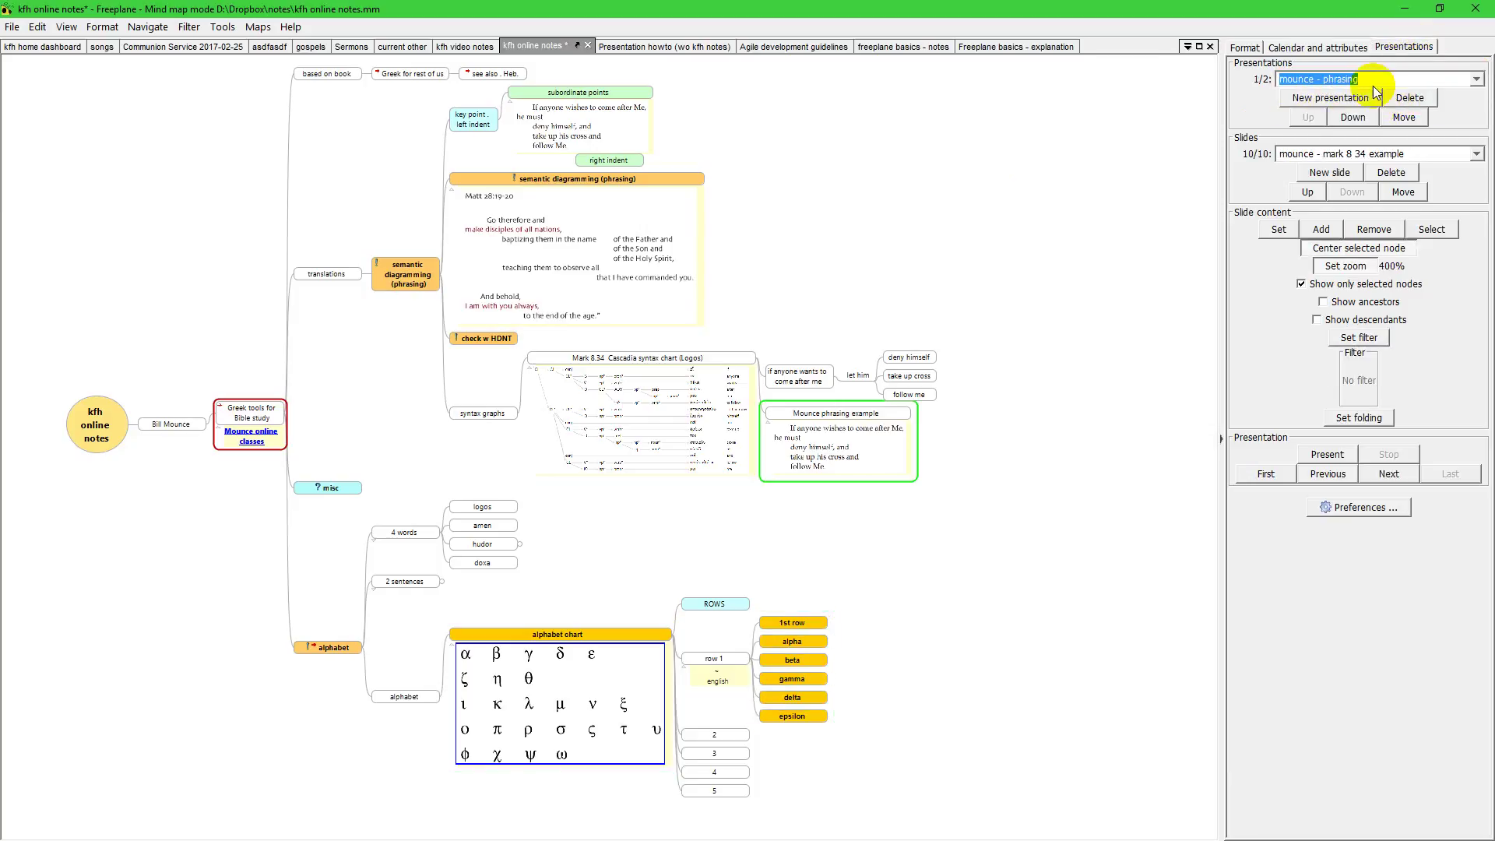
{"action": "left_click", "coordinate": [1477, 80]}
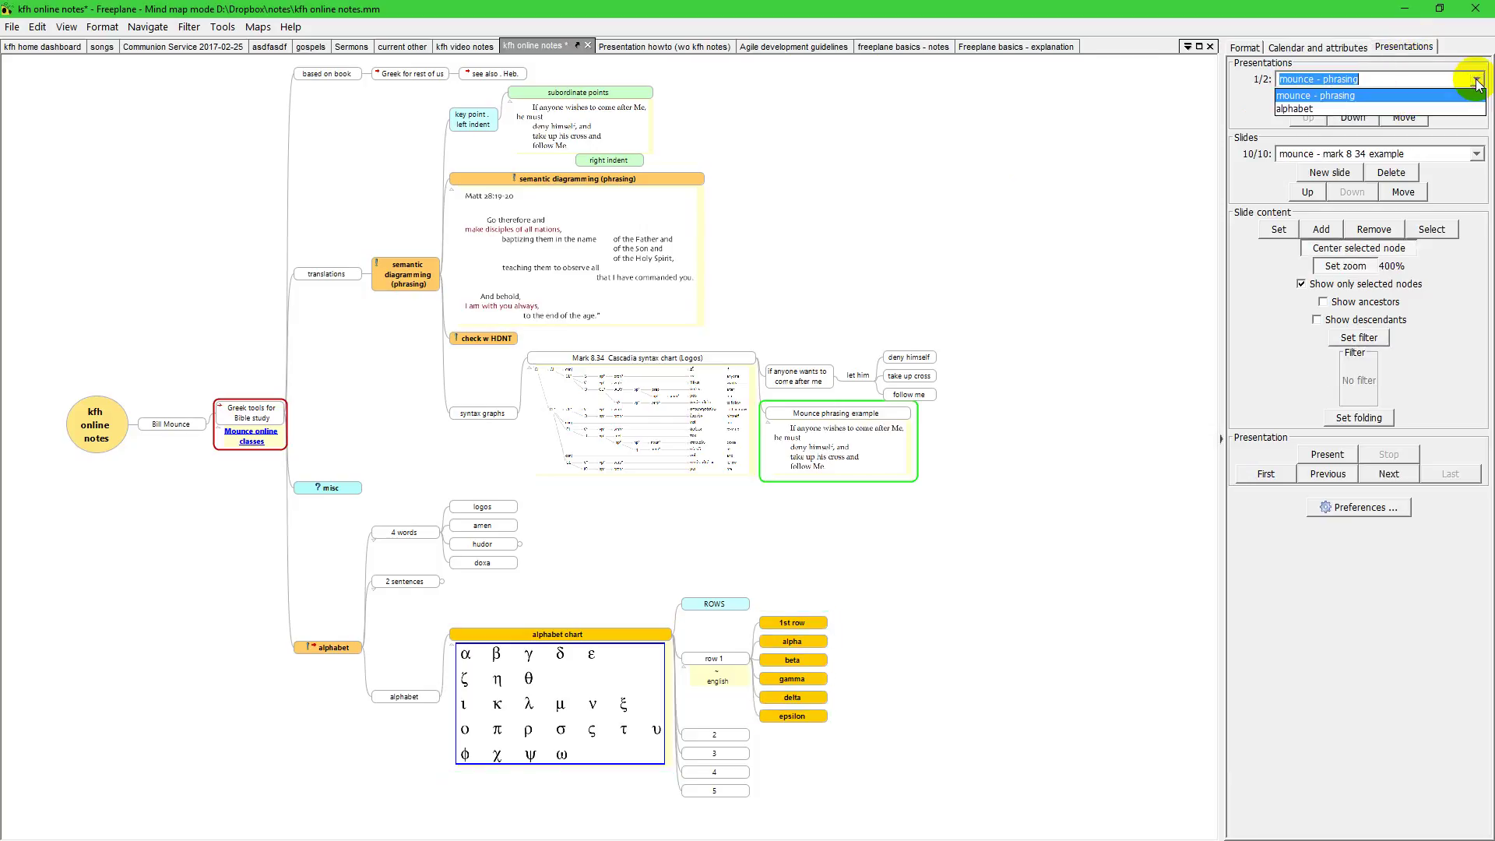
{"action": "left_click", "coordinate": [1334, 96]}
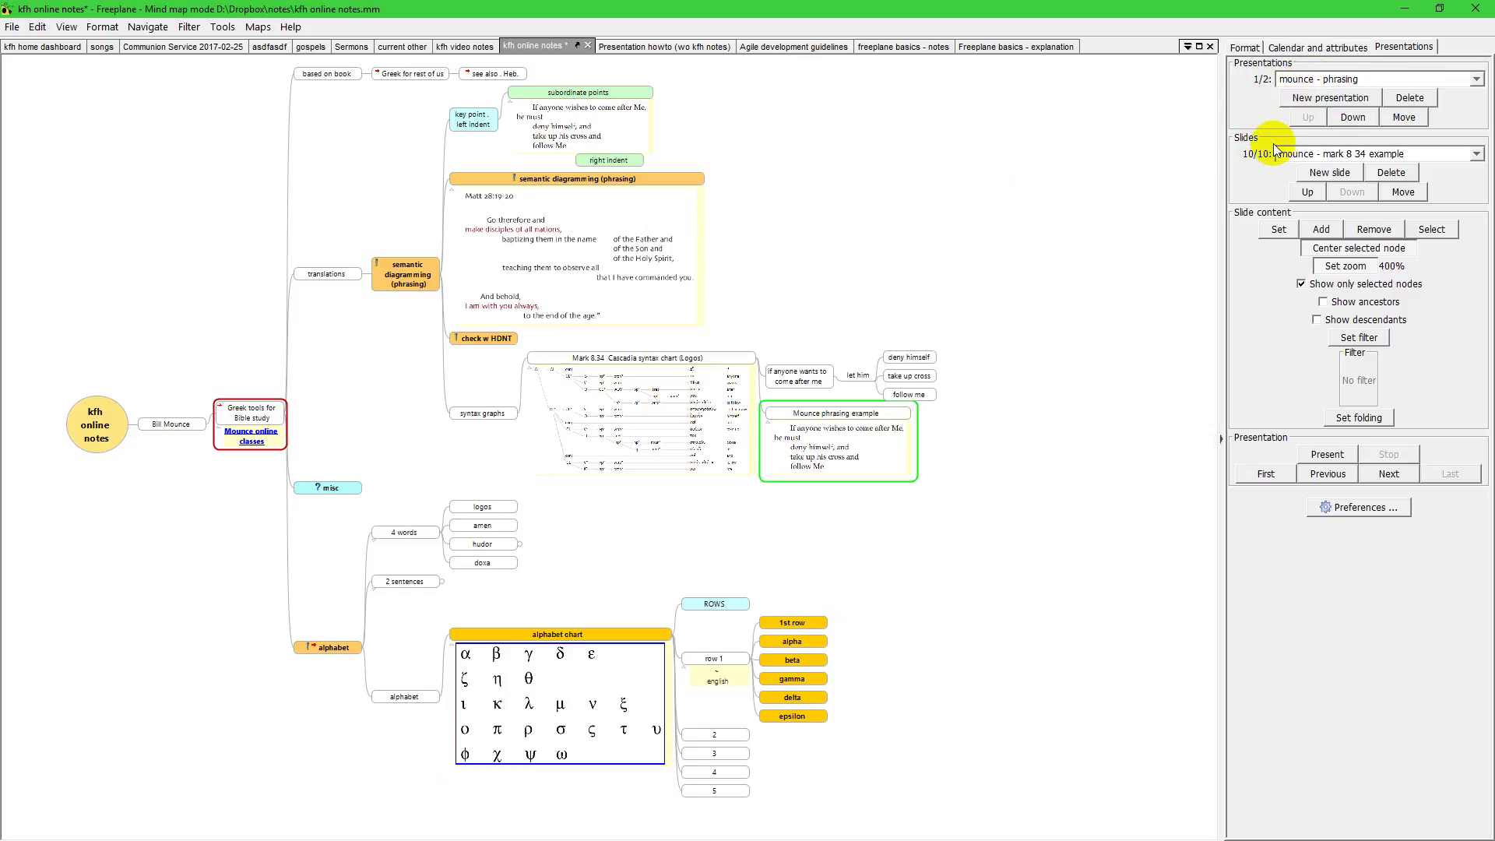
{"action": "left_click", "coordinate": [1474, 79]}
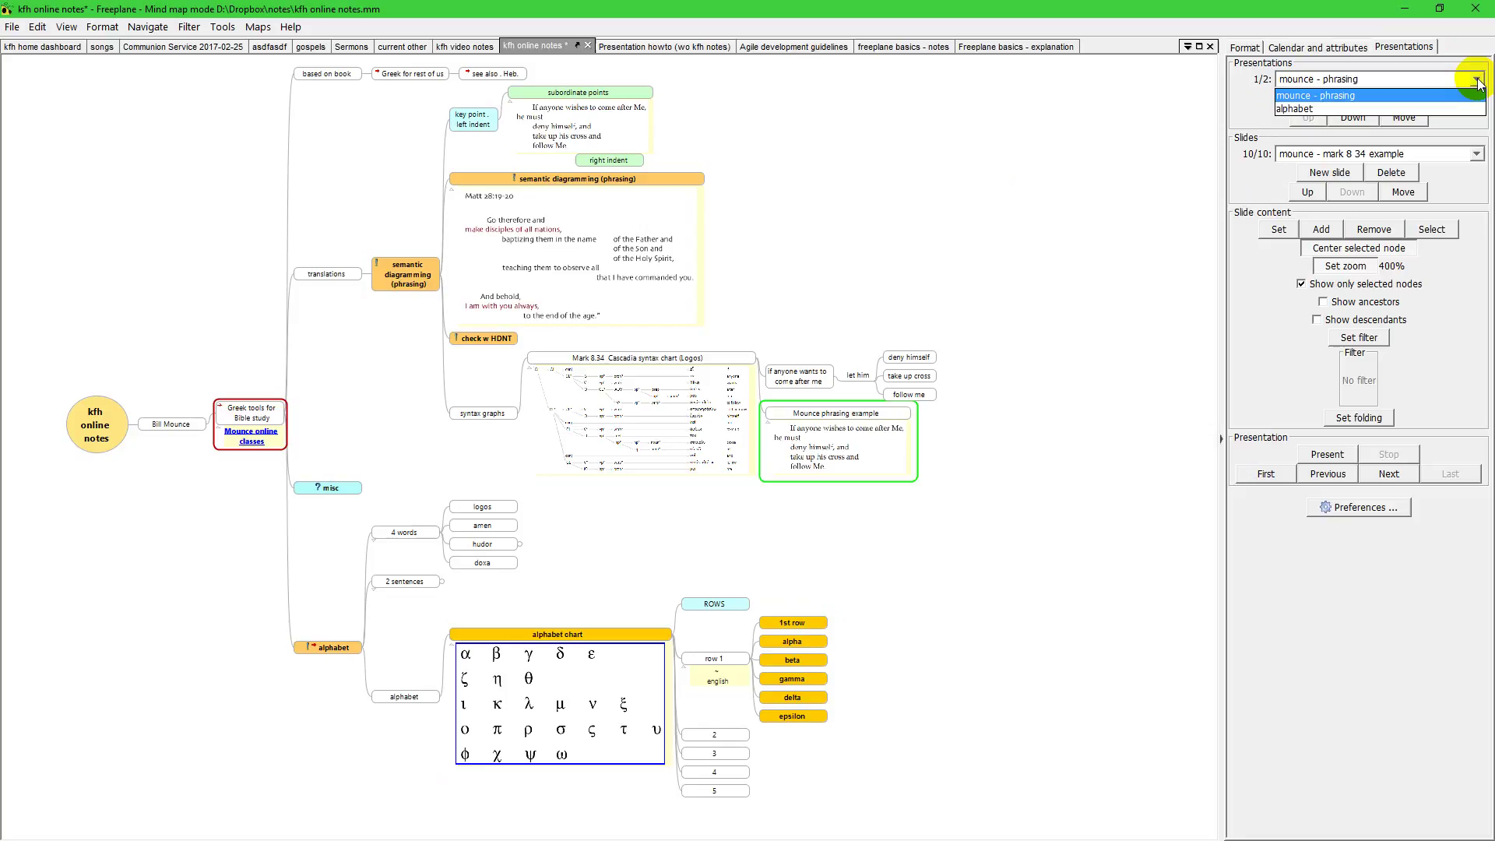
{"action": "left_click", "coordinate": [1410, 113]}
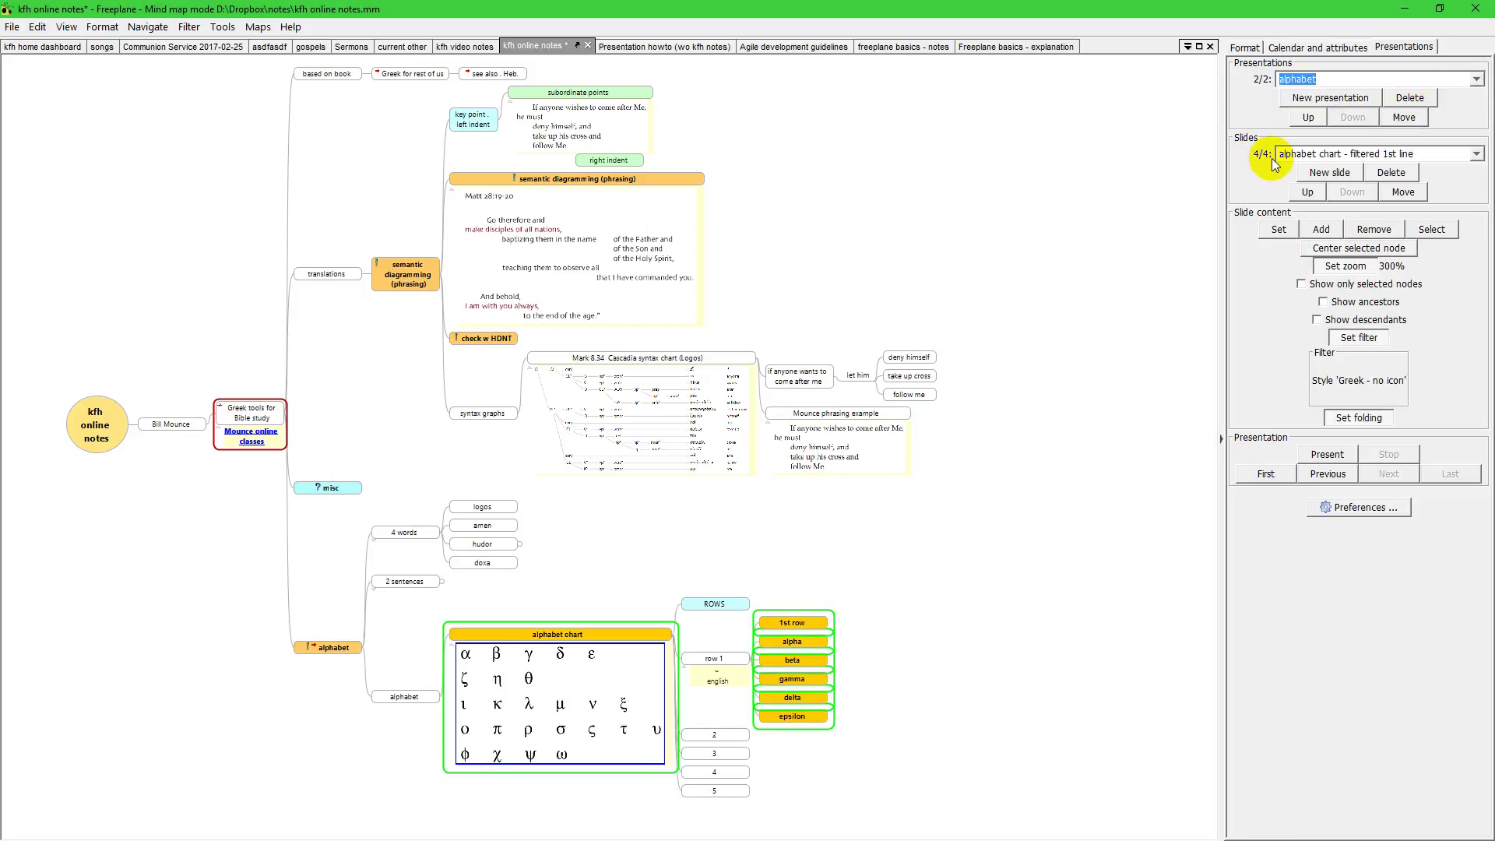
{"action": "left_click", "coordinate": [1339, 509]}
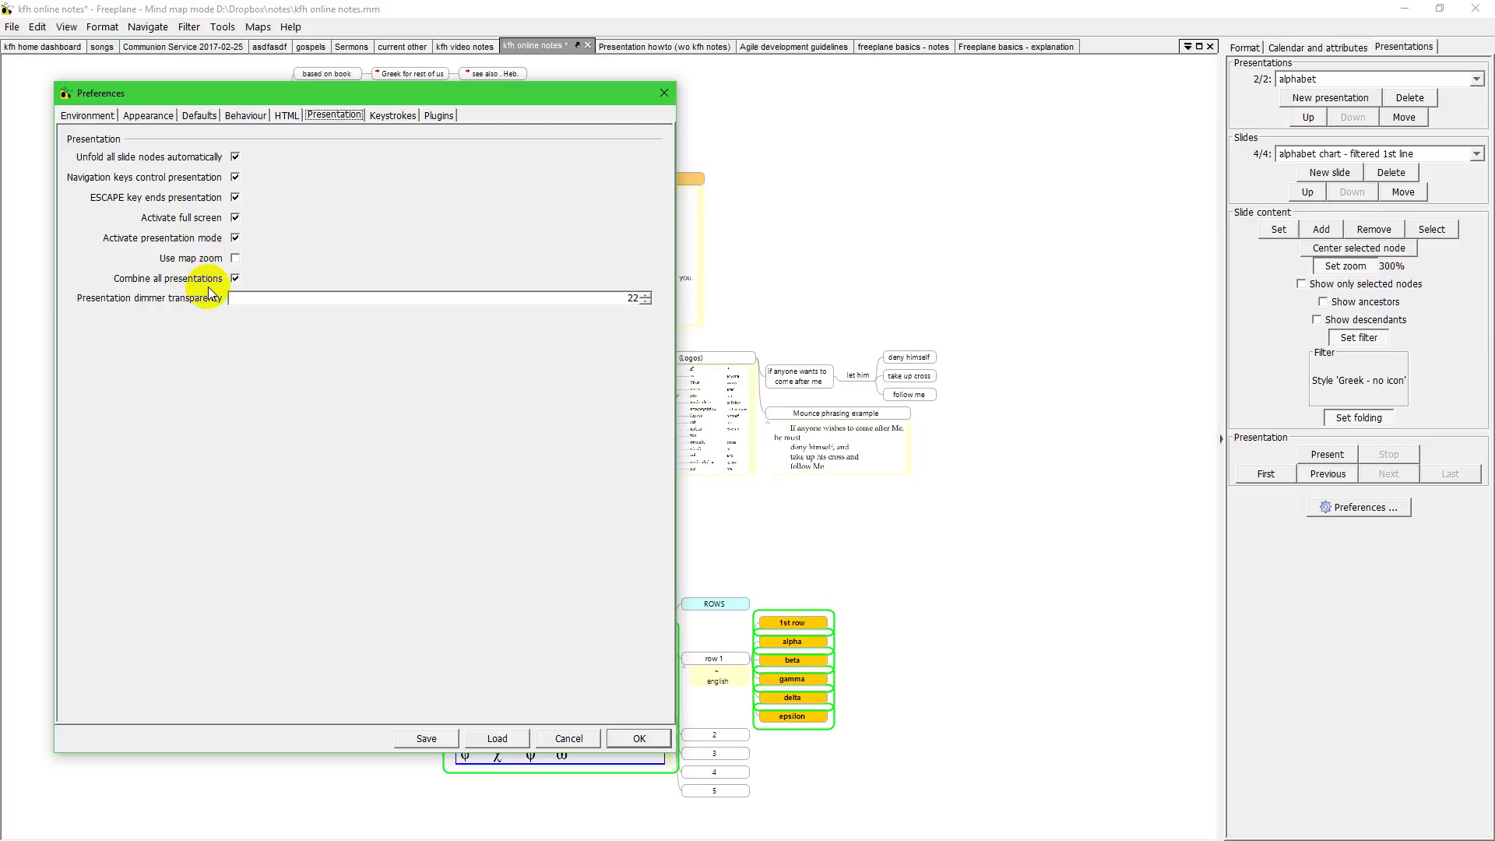
- Close the preferences, try mounce - phrasing, then switch back to alphabet
{"action": "key", "text": "Escape"}
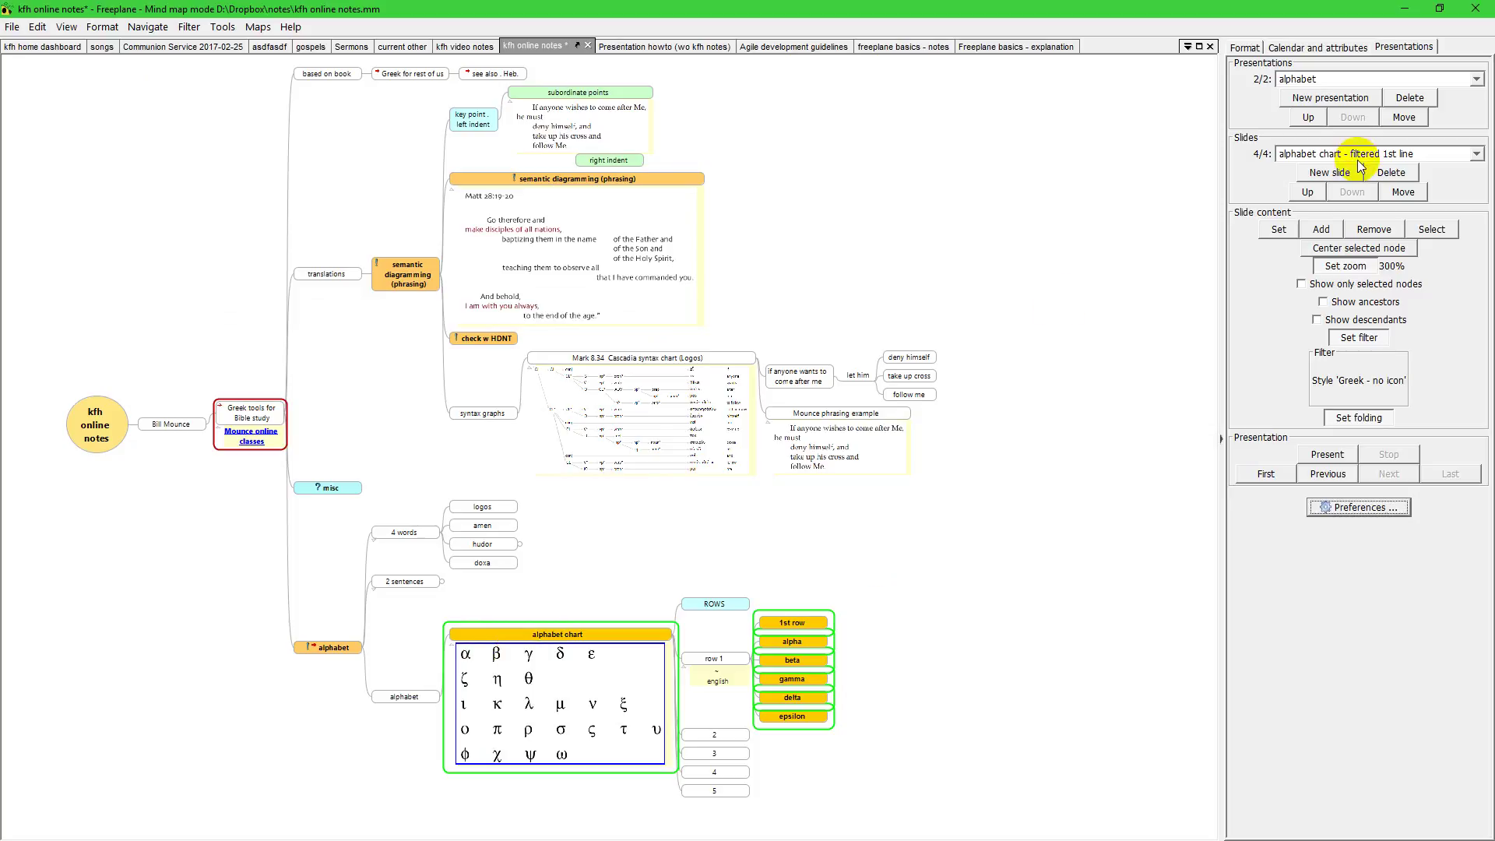
{"action": "left_click", "coordinate": [1477, 79]}
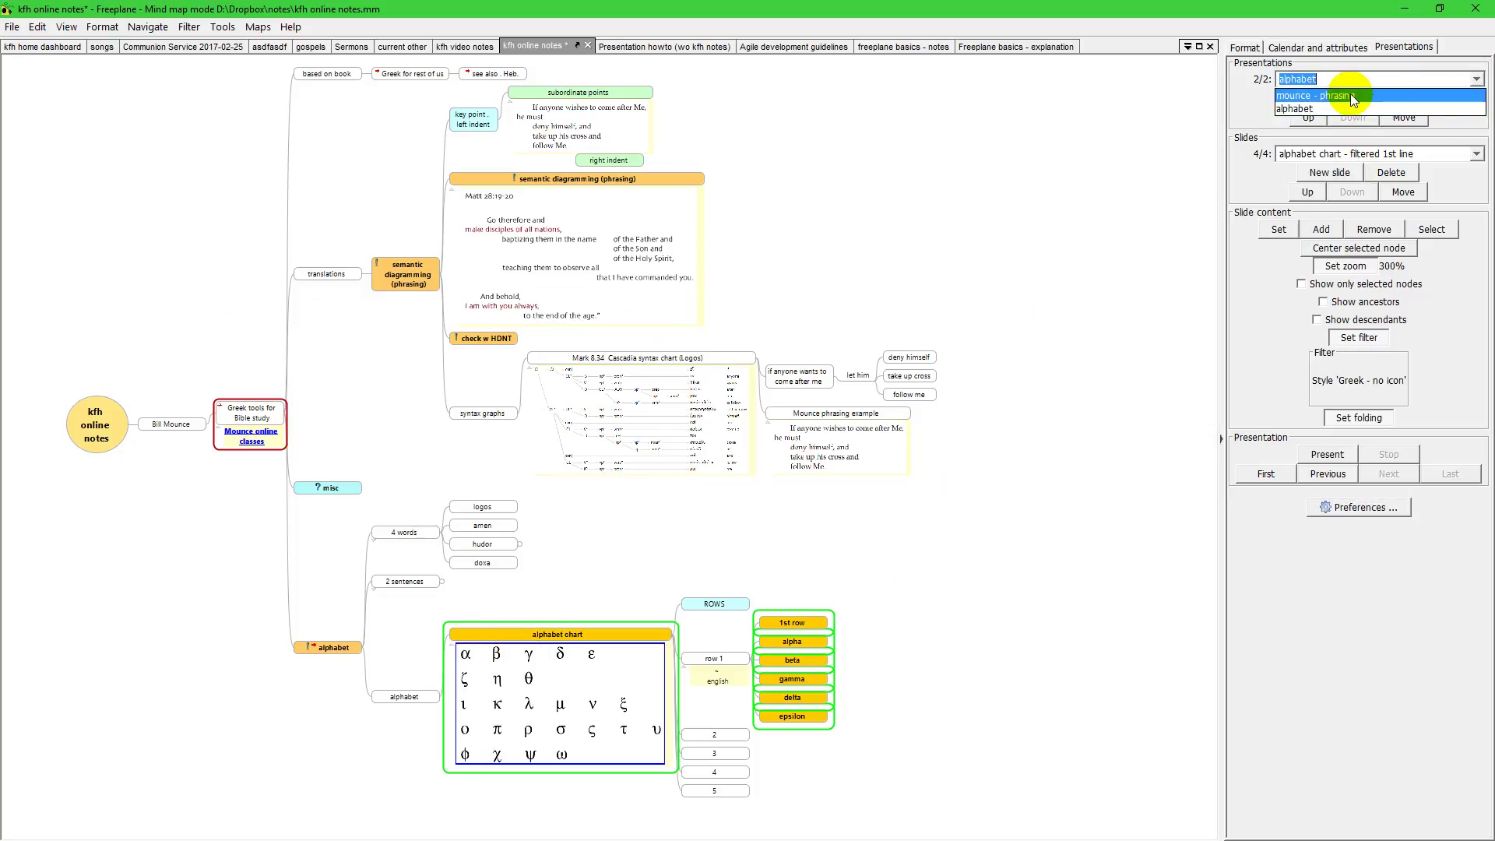
{"action": "left_click", "coordinate": [1339, 95]}
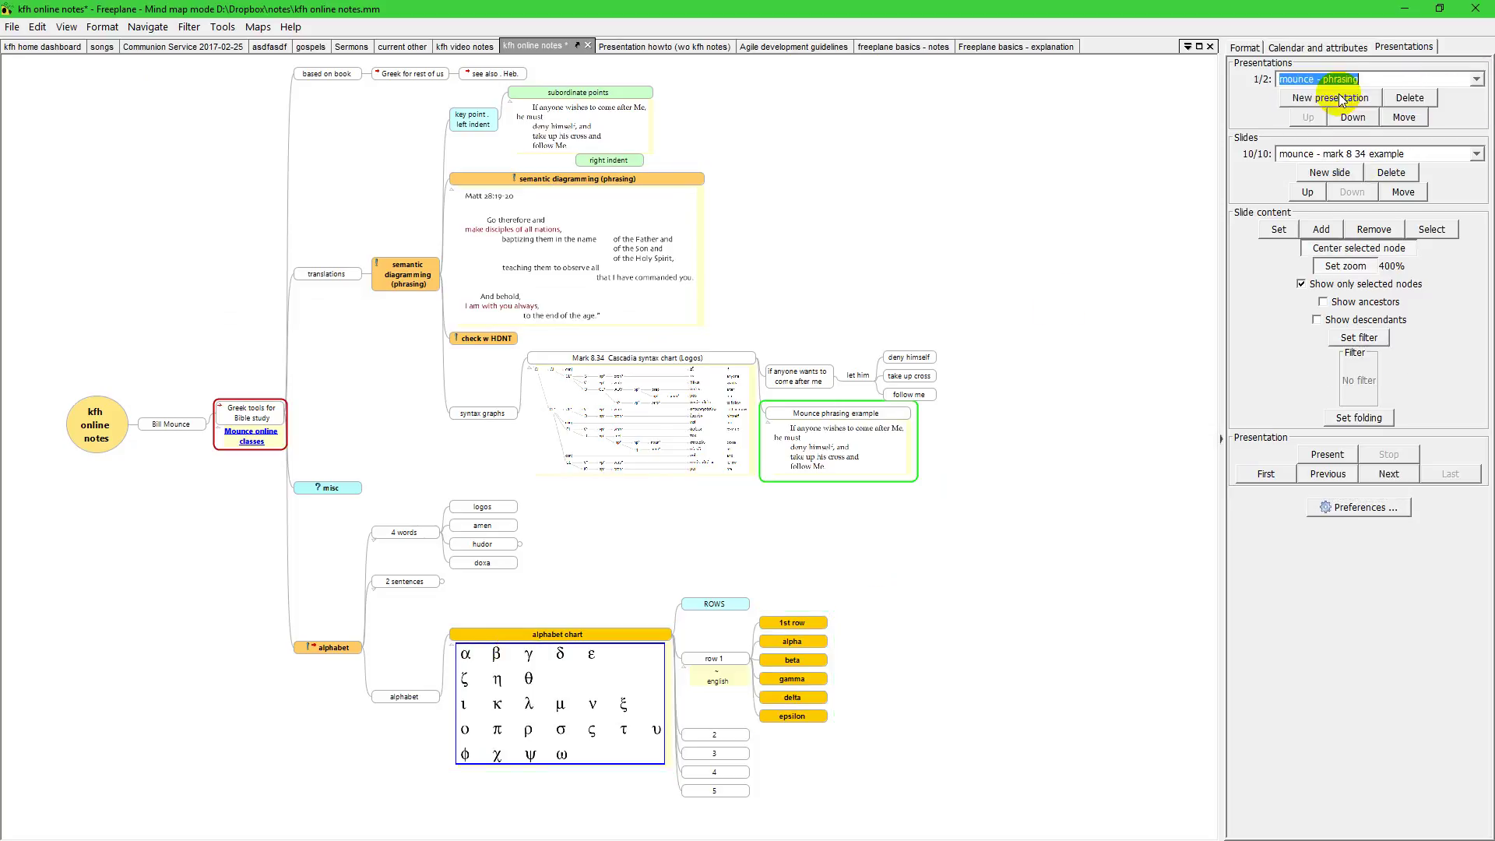
{"action": "left_click", "coordinate": [1477, 81]}
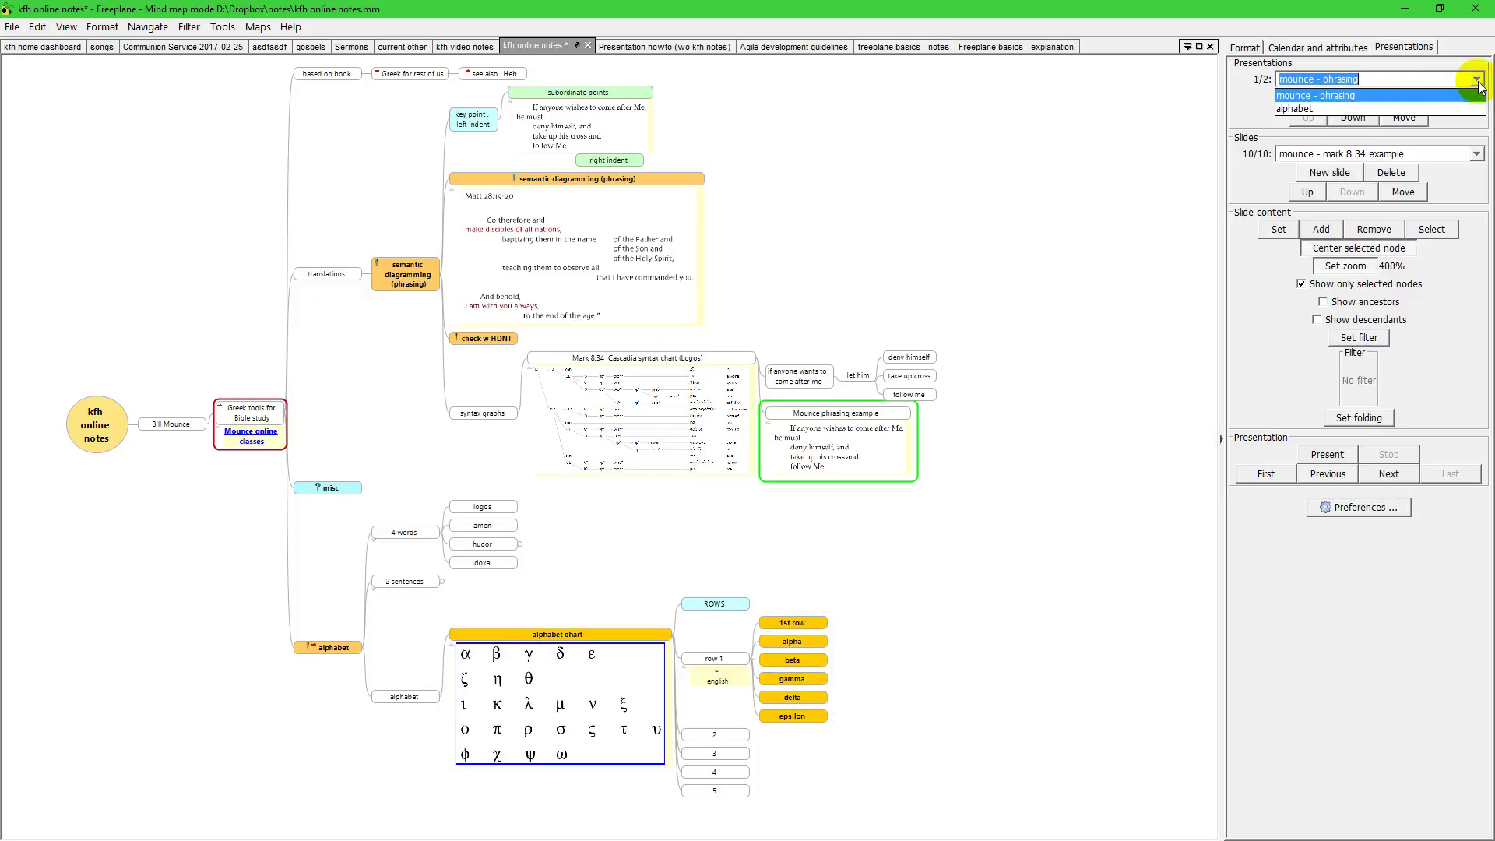
{"action": "left_click", "coordinate": [1379, 109]}
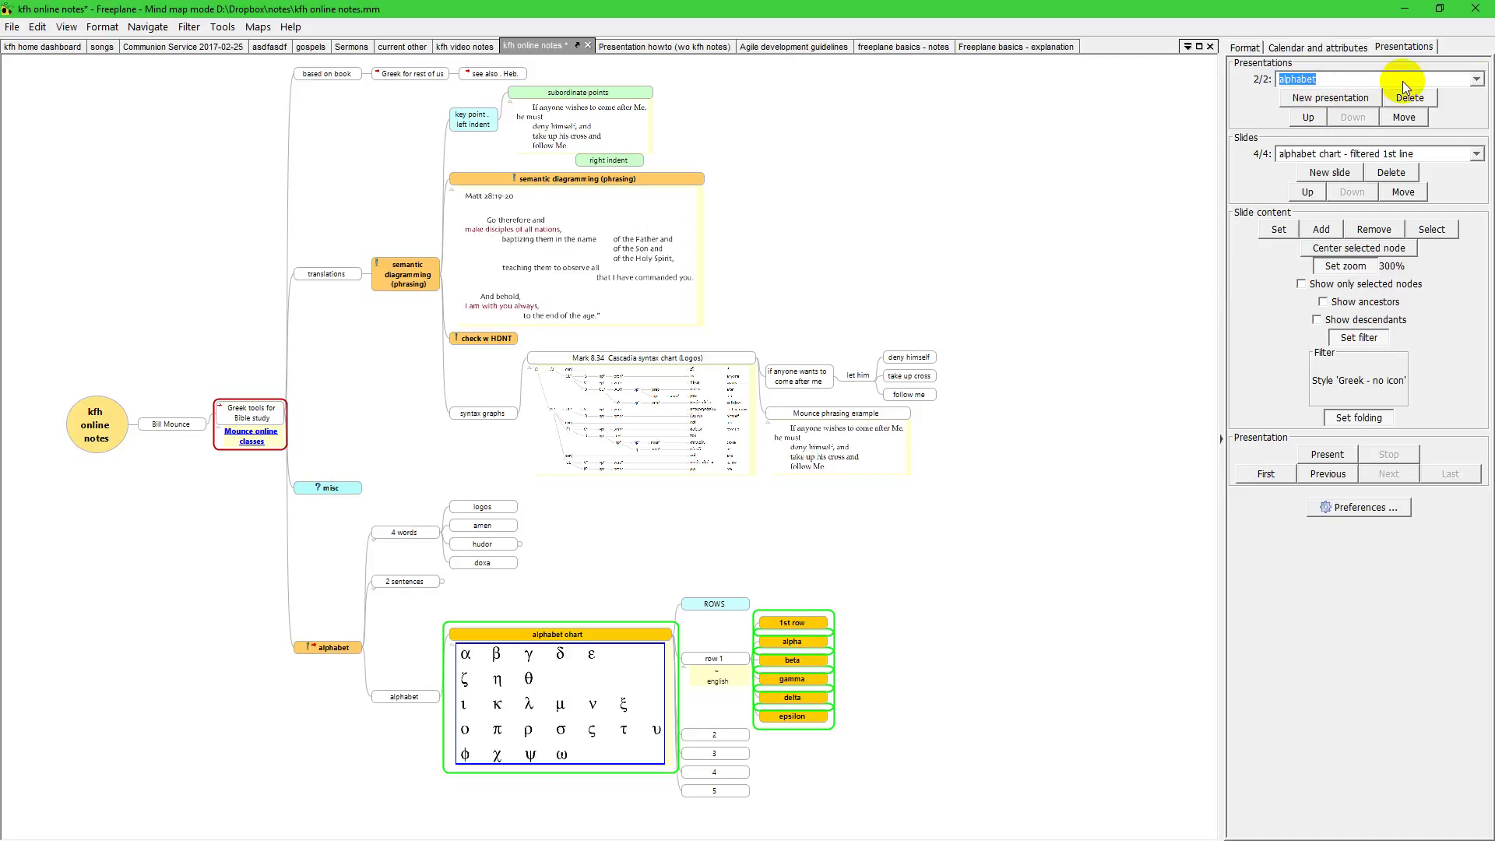
- Choose mounce - phrasing and return to its first slide, 'branch root'
{"action": "left_click", "coordinate": [1476, 79]}
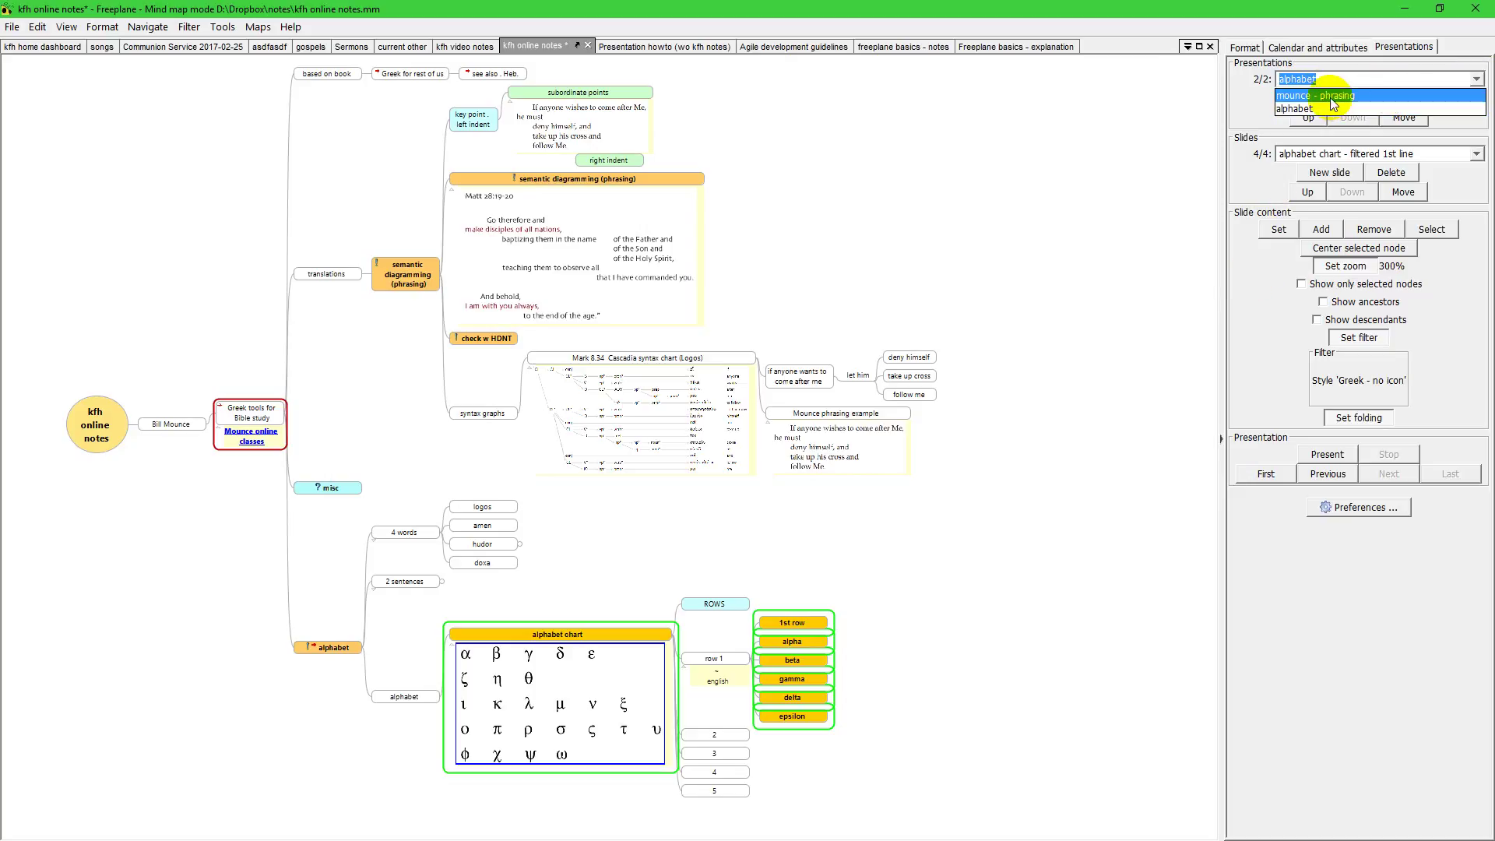
{"action": "left_click", "coordinate": [1330, 96]}
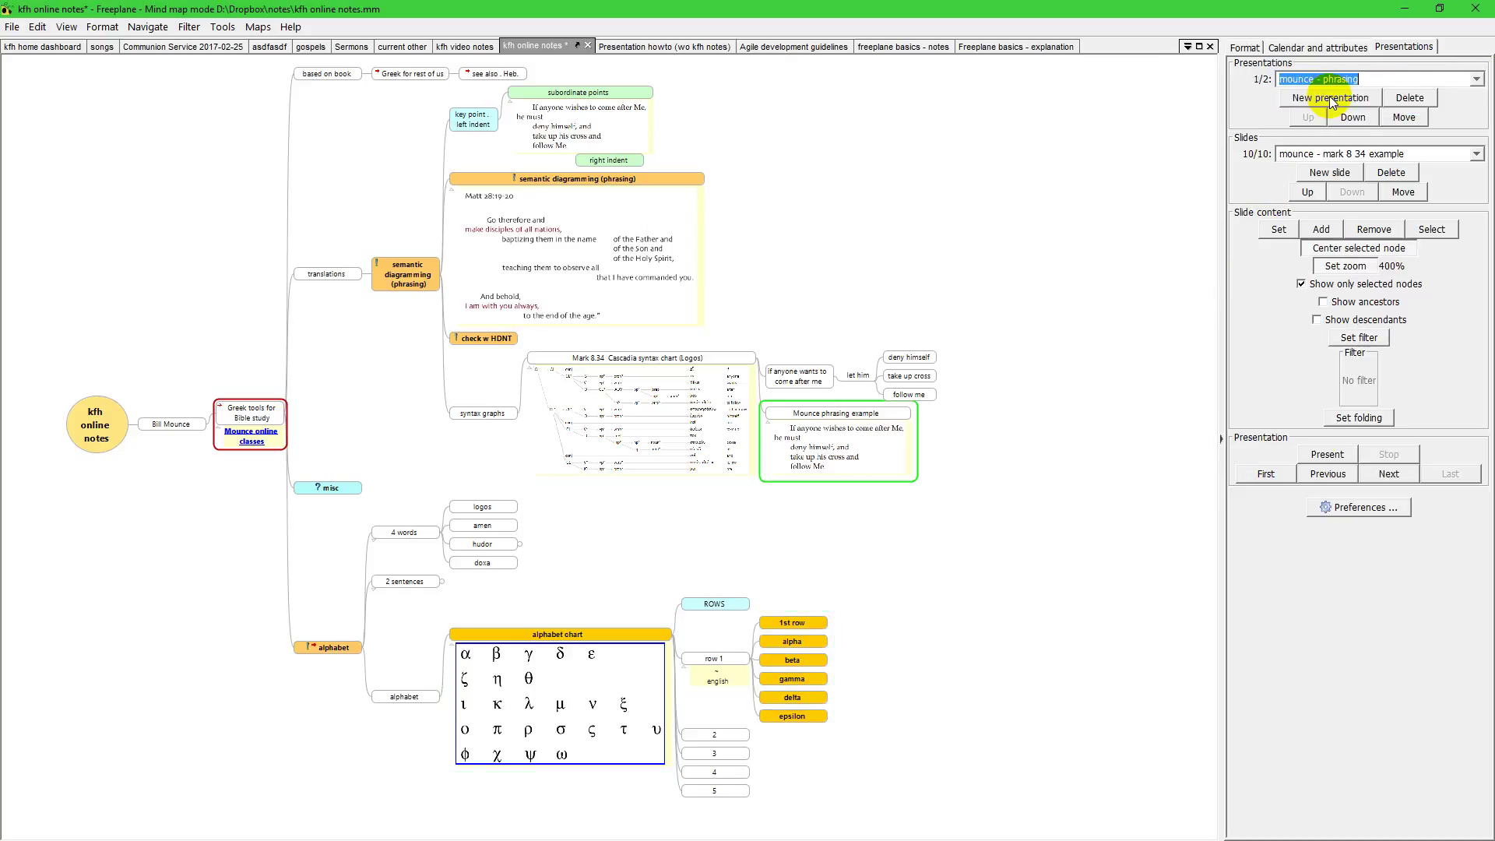
{"action": "left_click", "coordinate": [1268, 474]}
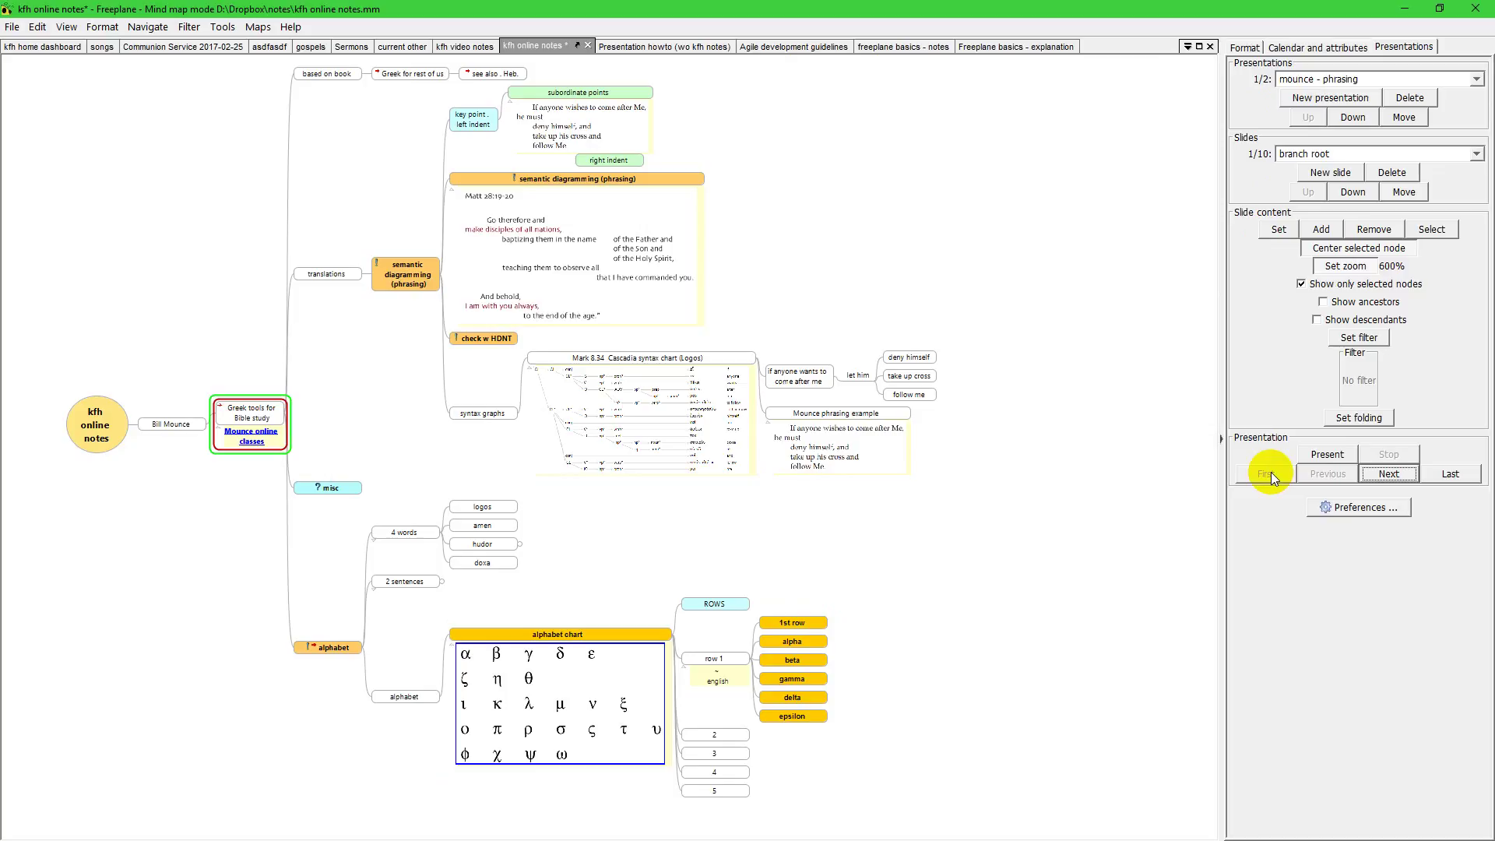
- Start the mounce - phrasing slideshow and advance one slide
{"action": "left_click", "coordinate": [1328, 455]}
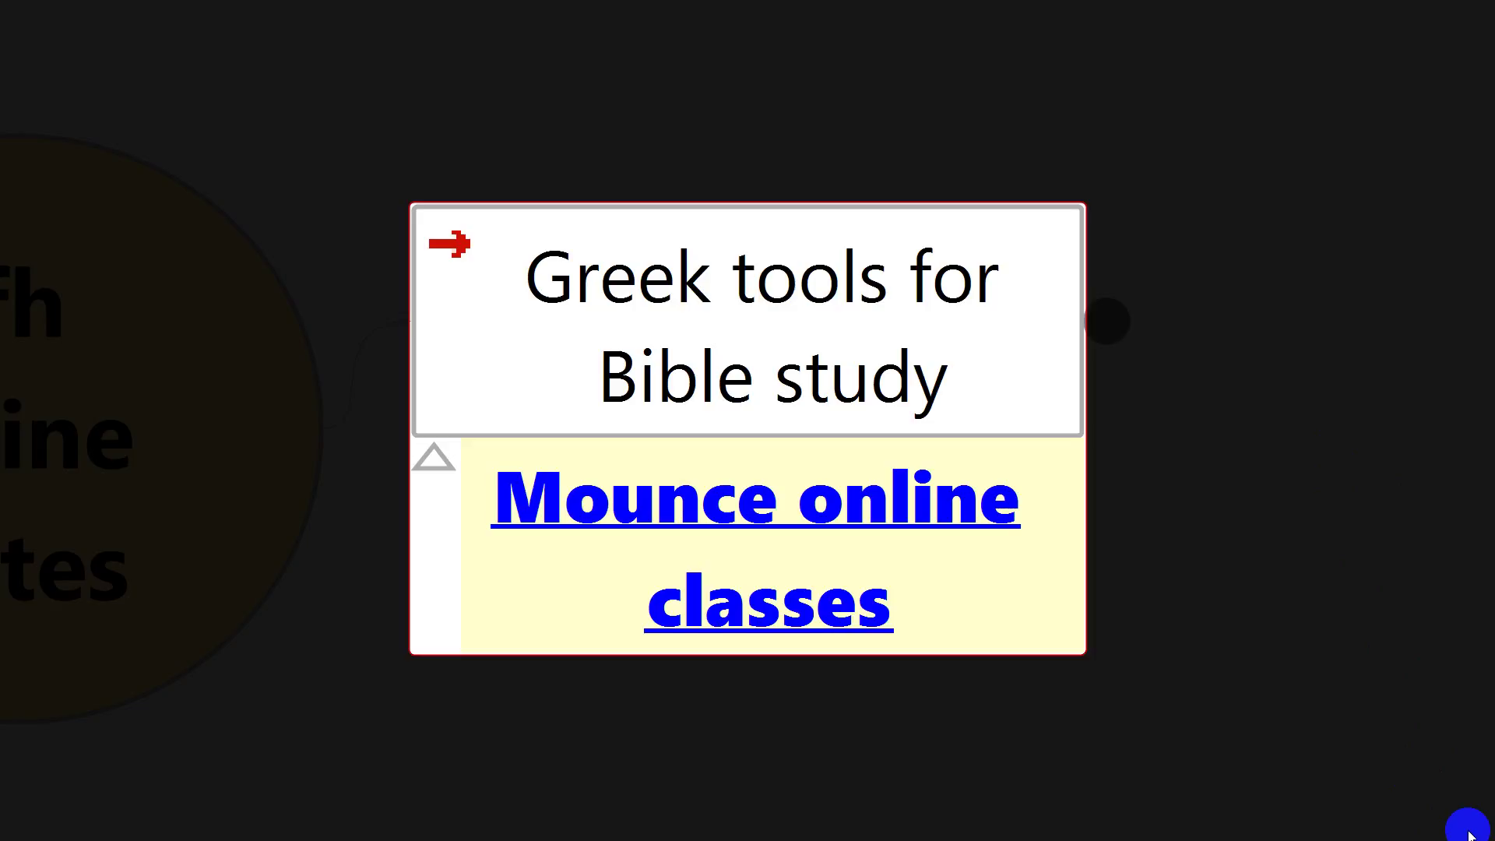
{"action": "key", "text": "Right"}
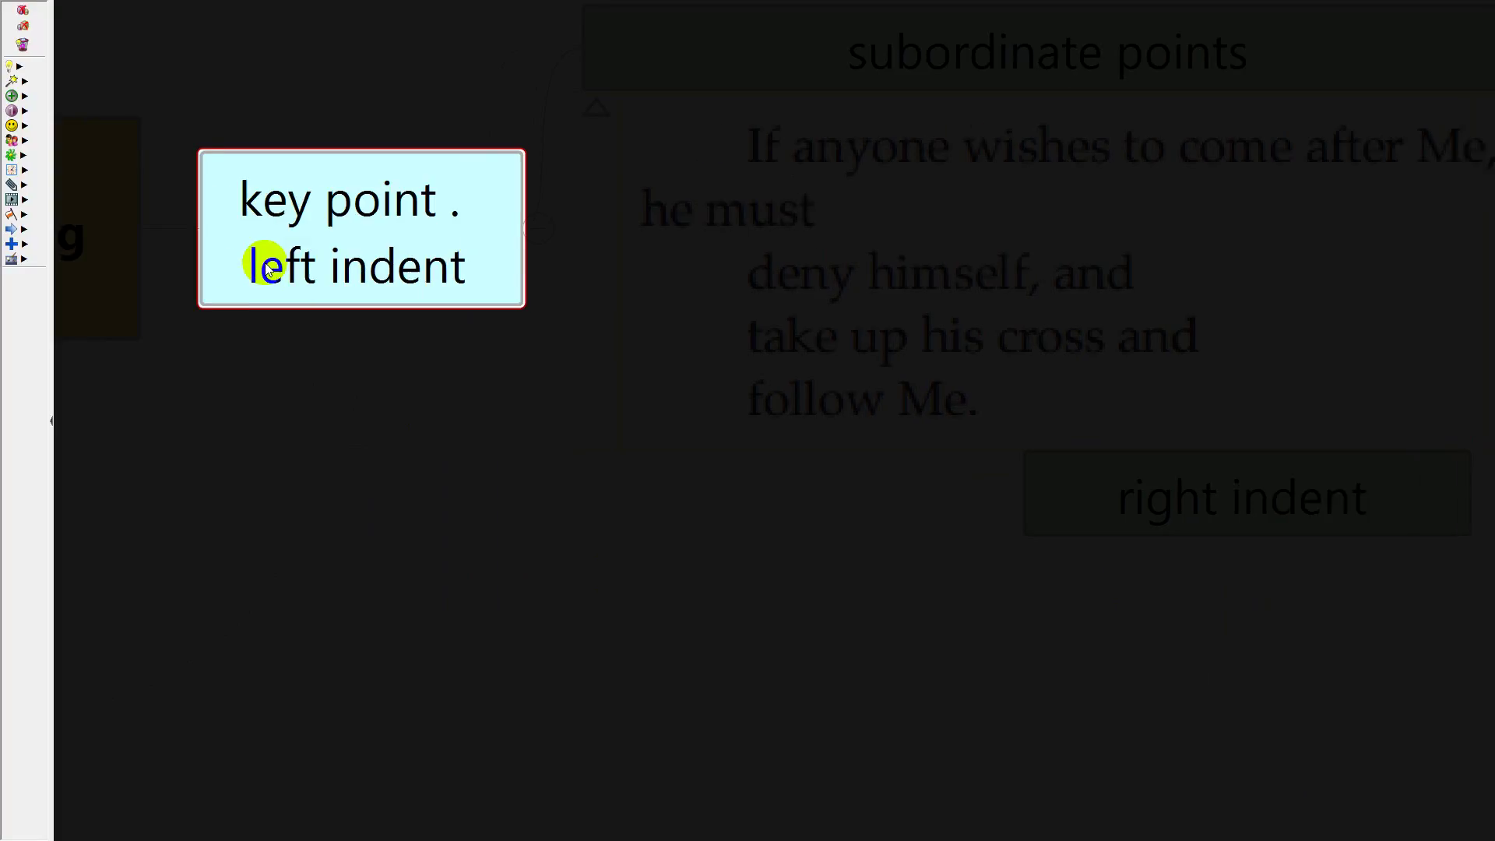
- Add a back arrow icon to the 'key point . left indent' node
{"action": "left_click", "coordinate": [93, 245]}
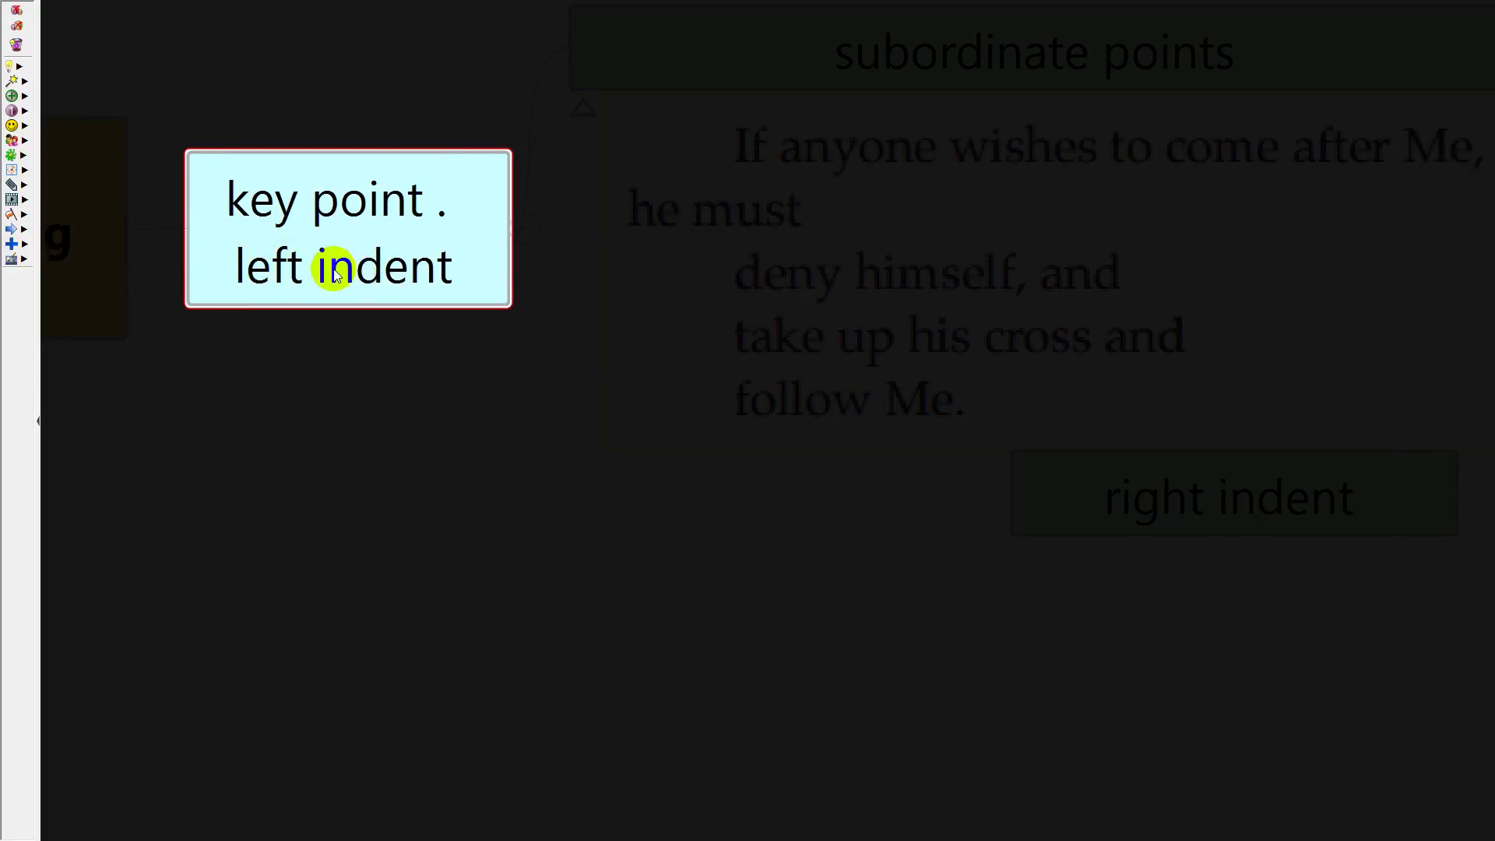
{"action": "left_click", "coordinate": [25, 233]}
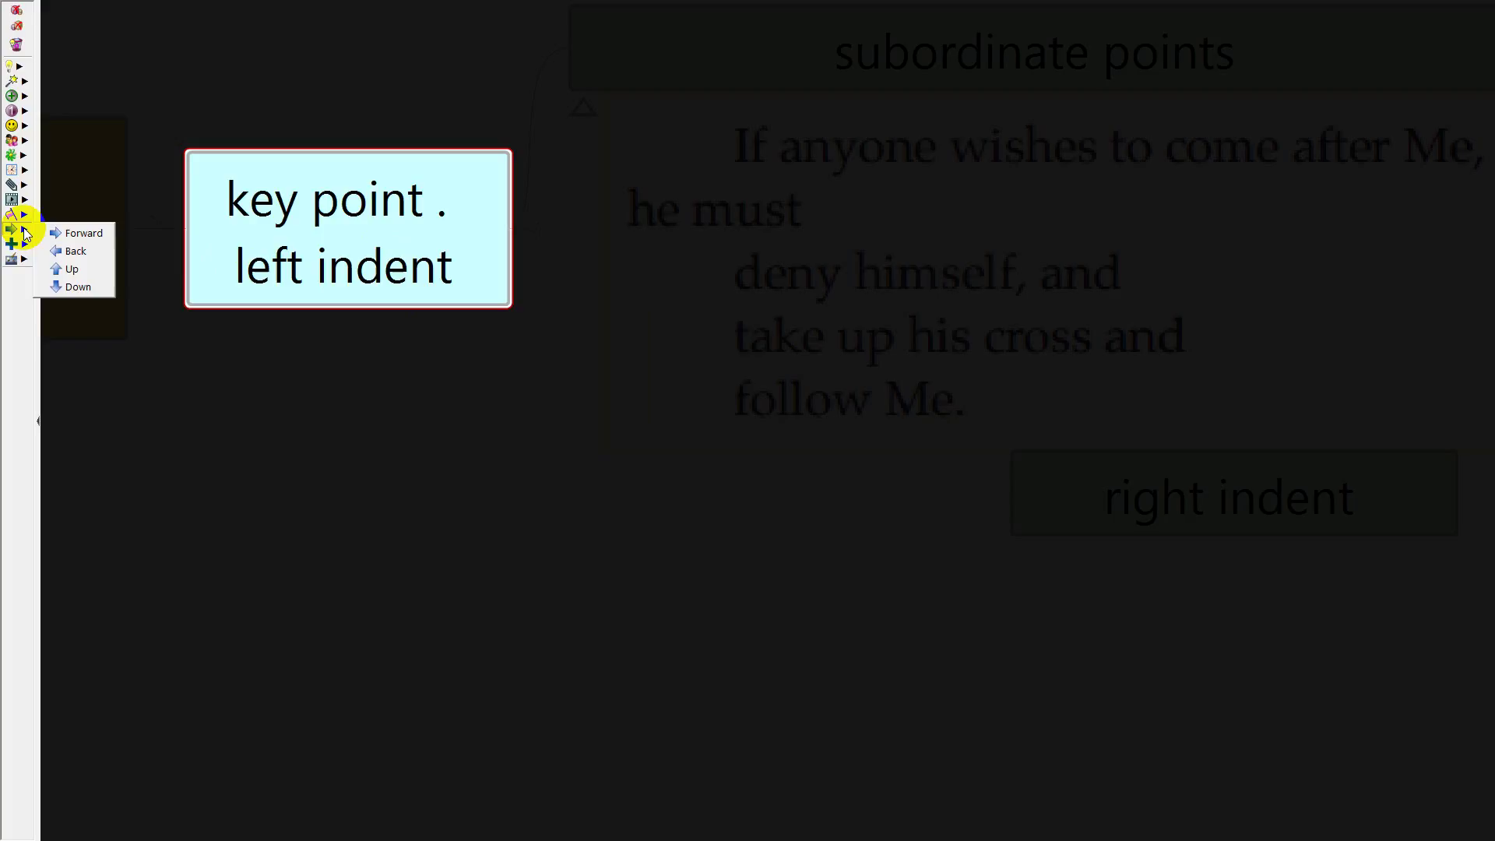
{"action": "left_click", "coordinate": [63, 246]}
- Add a forward arrow icon to the 'right indent' node
{"action": "left_click", "coordinate": [1132, 510]}
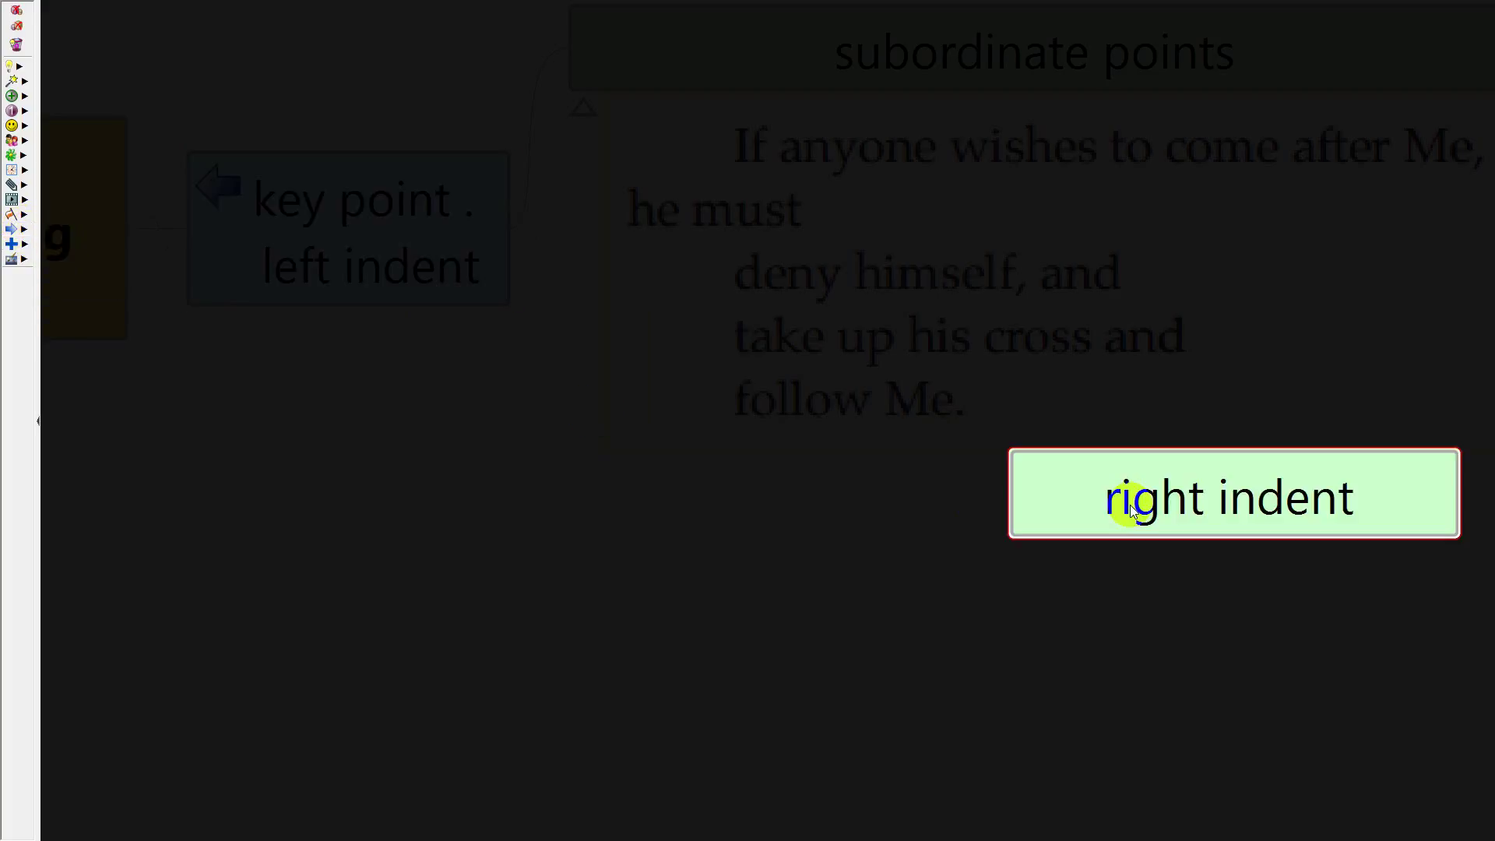
{"action": "left_click", "coordinate": [25, 232]}
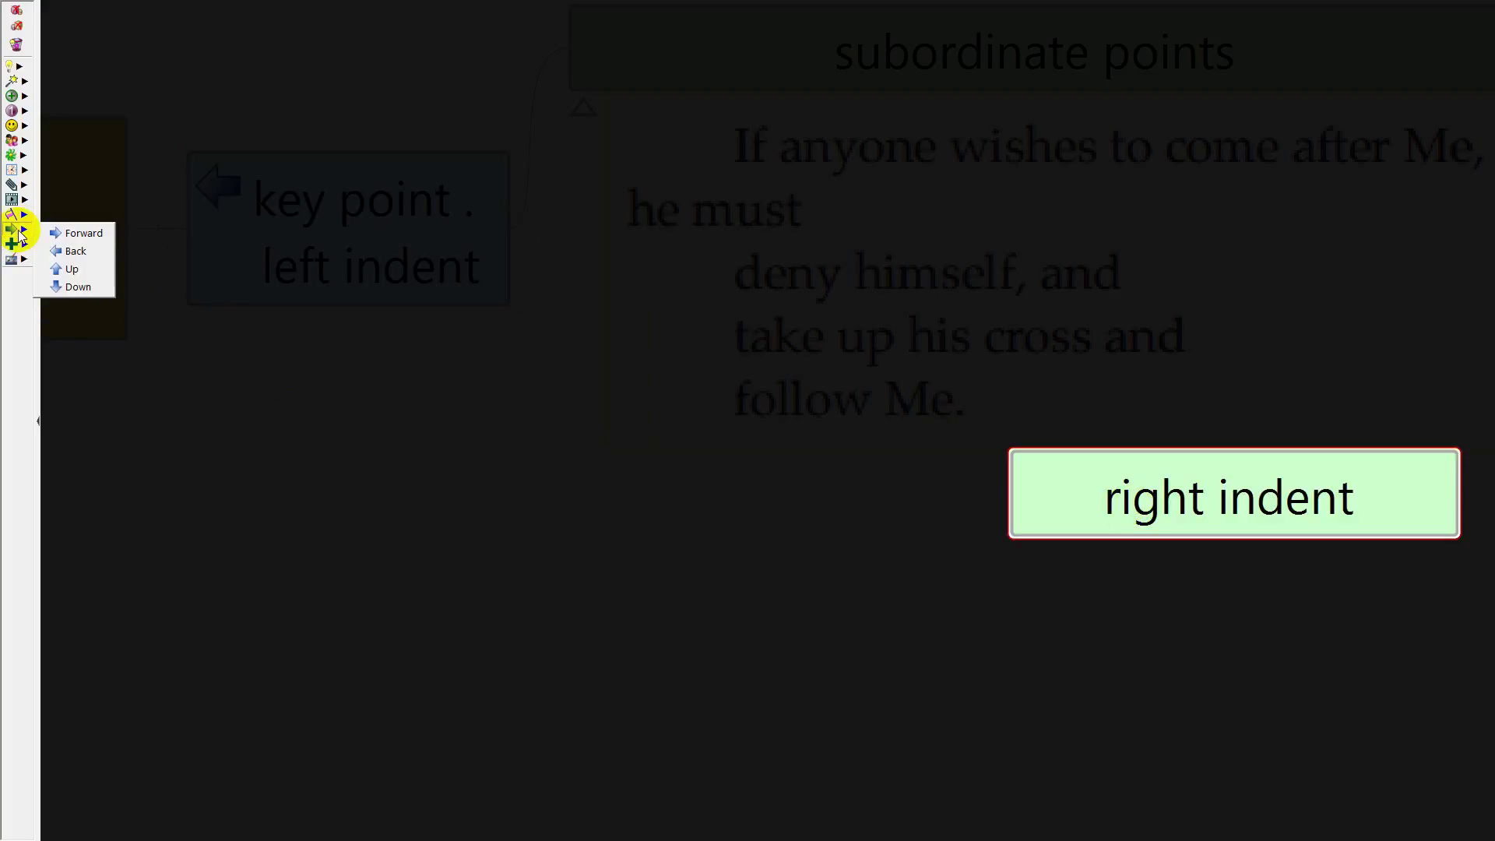
{"action": "left_click", "coordinate": [64, 239]}
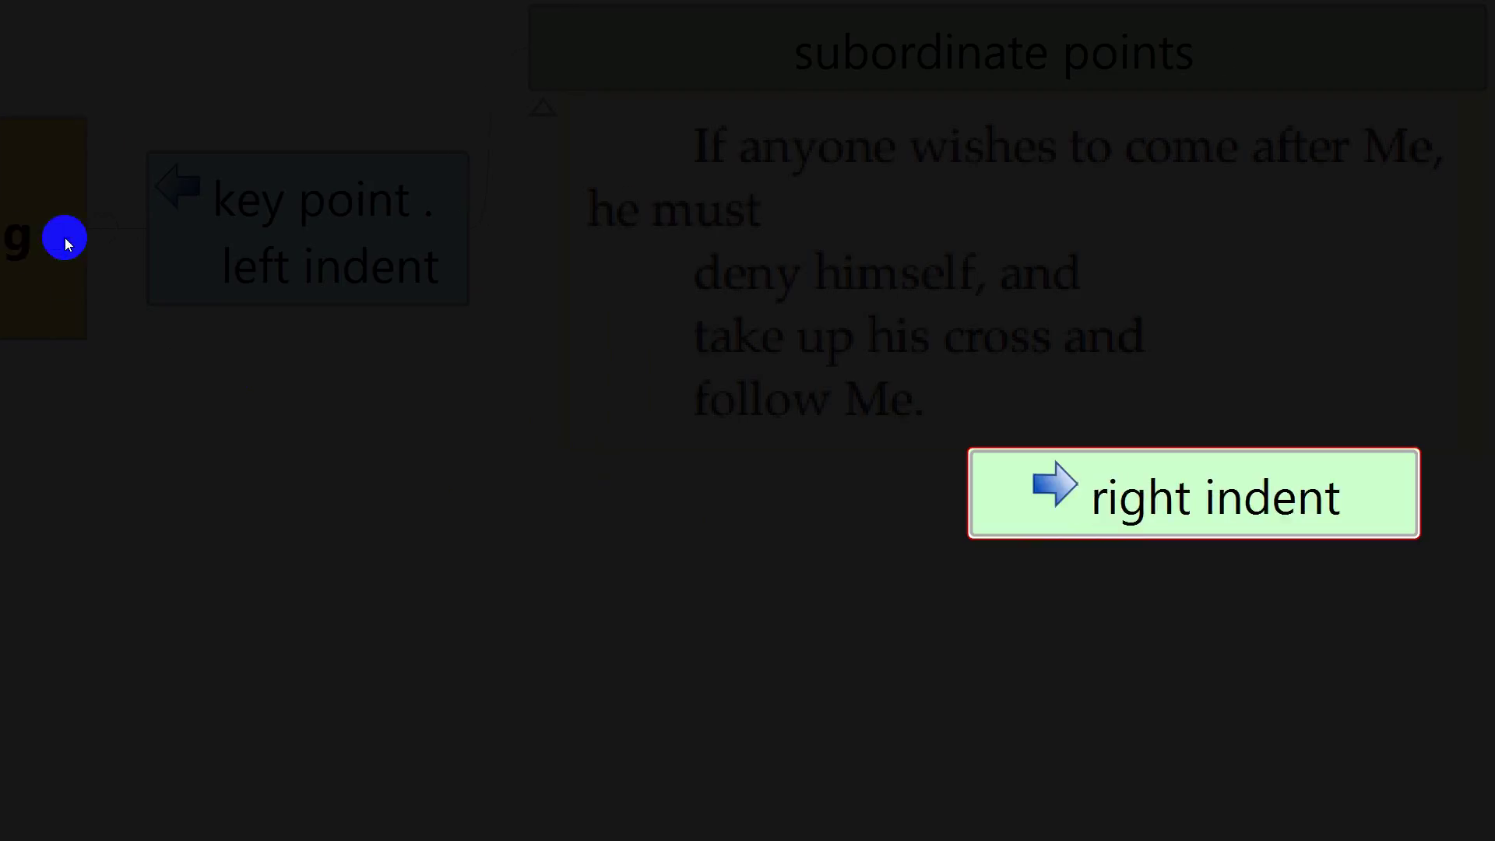
- Advance the slideshow toward the 'if anyone wants to come after me' phrase graph
{"action": "key", "text": "Right"}
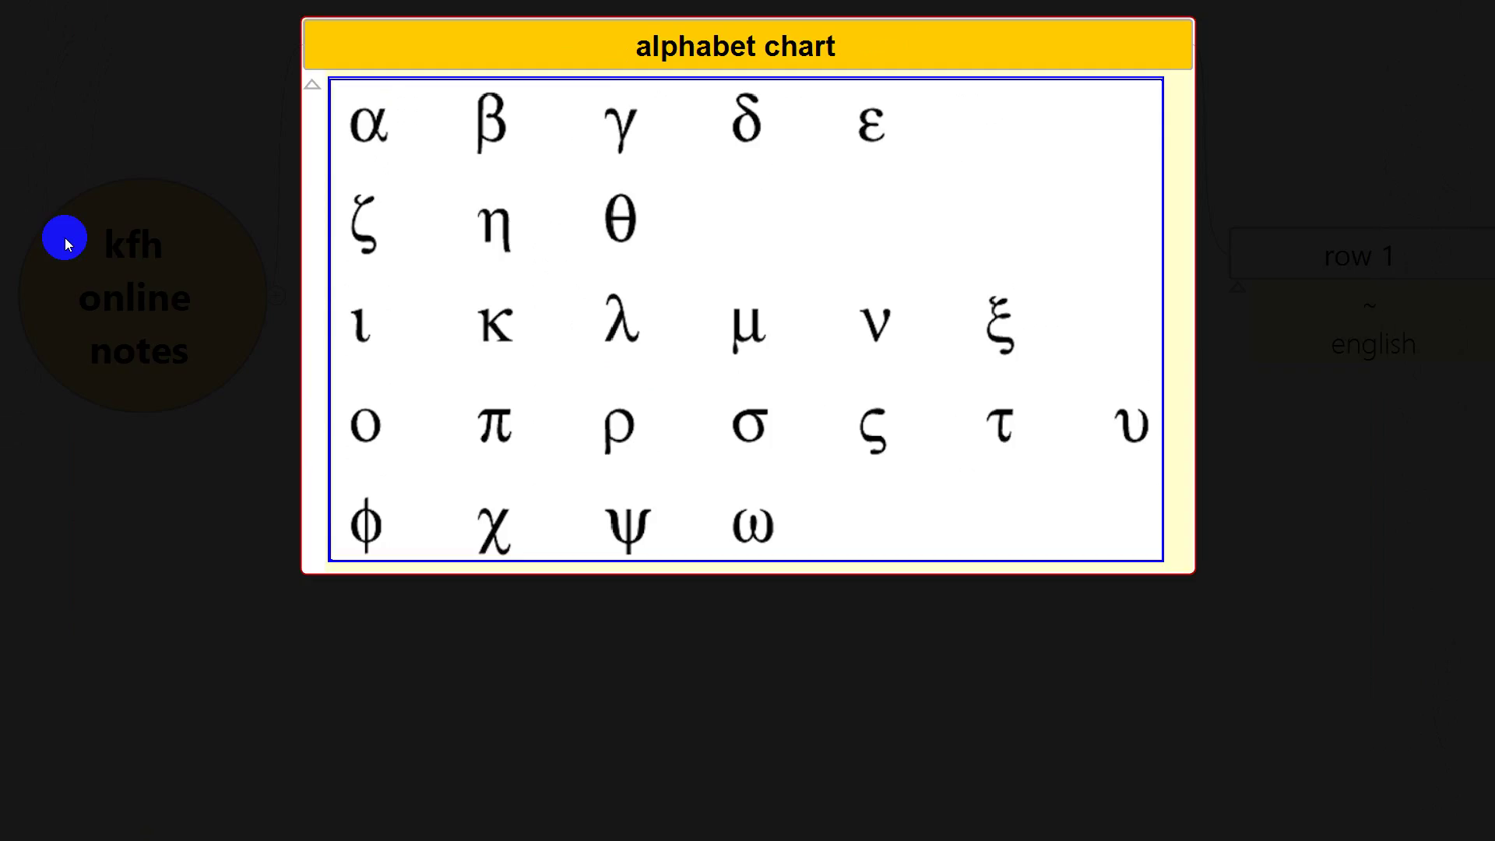
- Advance one slide and end the presentation on the alphabet chart
{"action": "key", "text": "Right"}
{"action": "left_click", "coordinate": [67, 245]}
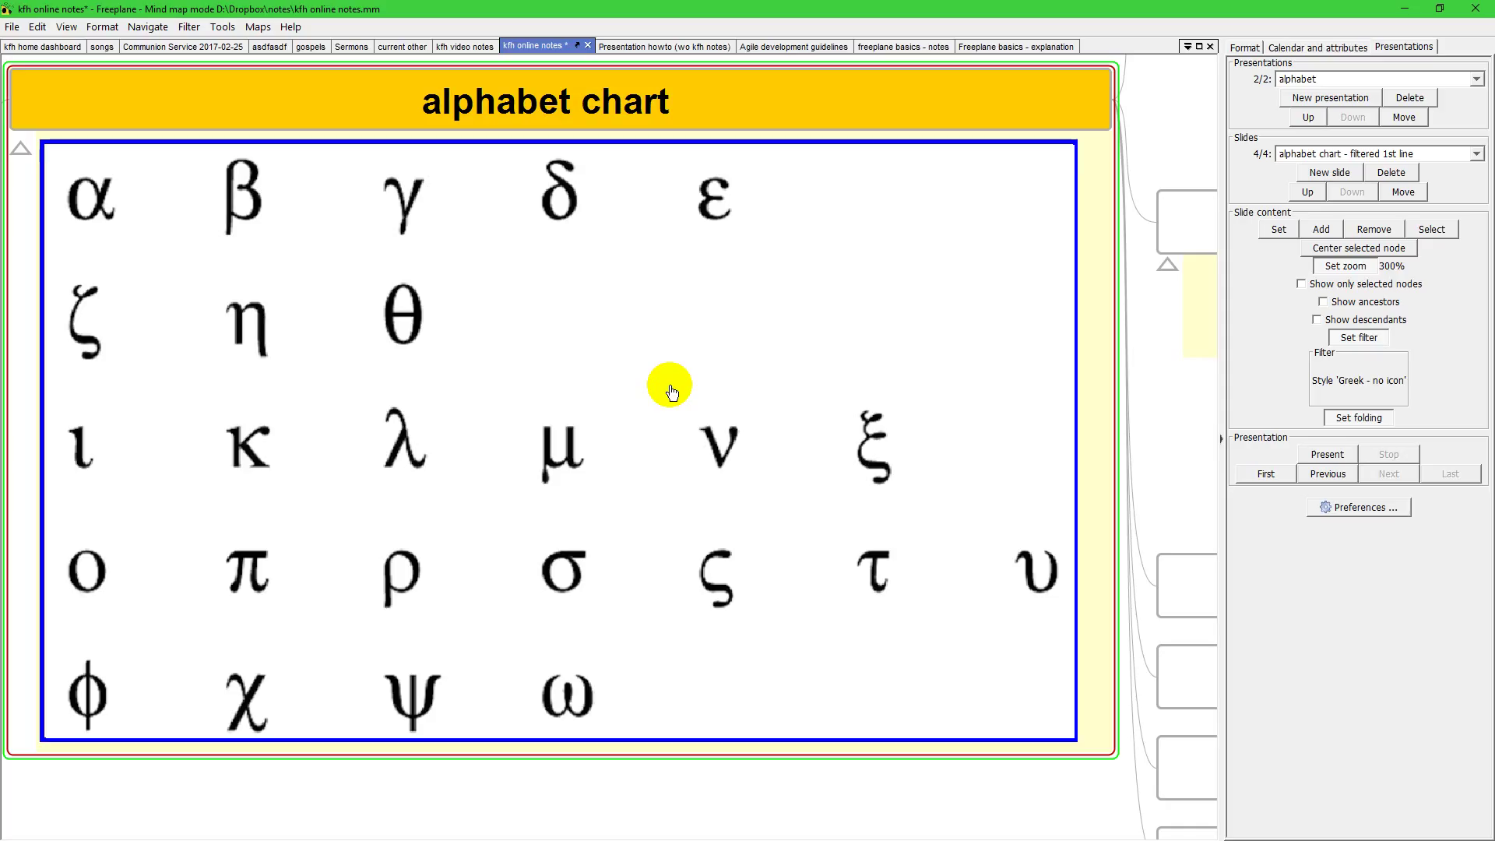
- Zoom out to 100% and pan to show the misc, 4 words and 2 sentences nodes
{"action": "scroll", "coordinate": [671, 389], "scroll_direction": "down", "scroll_amount": 3}
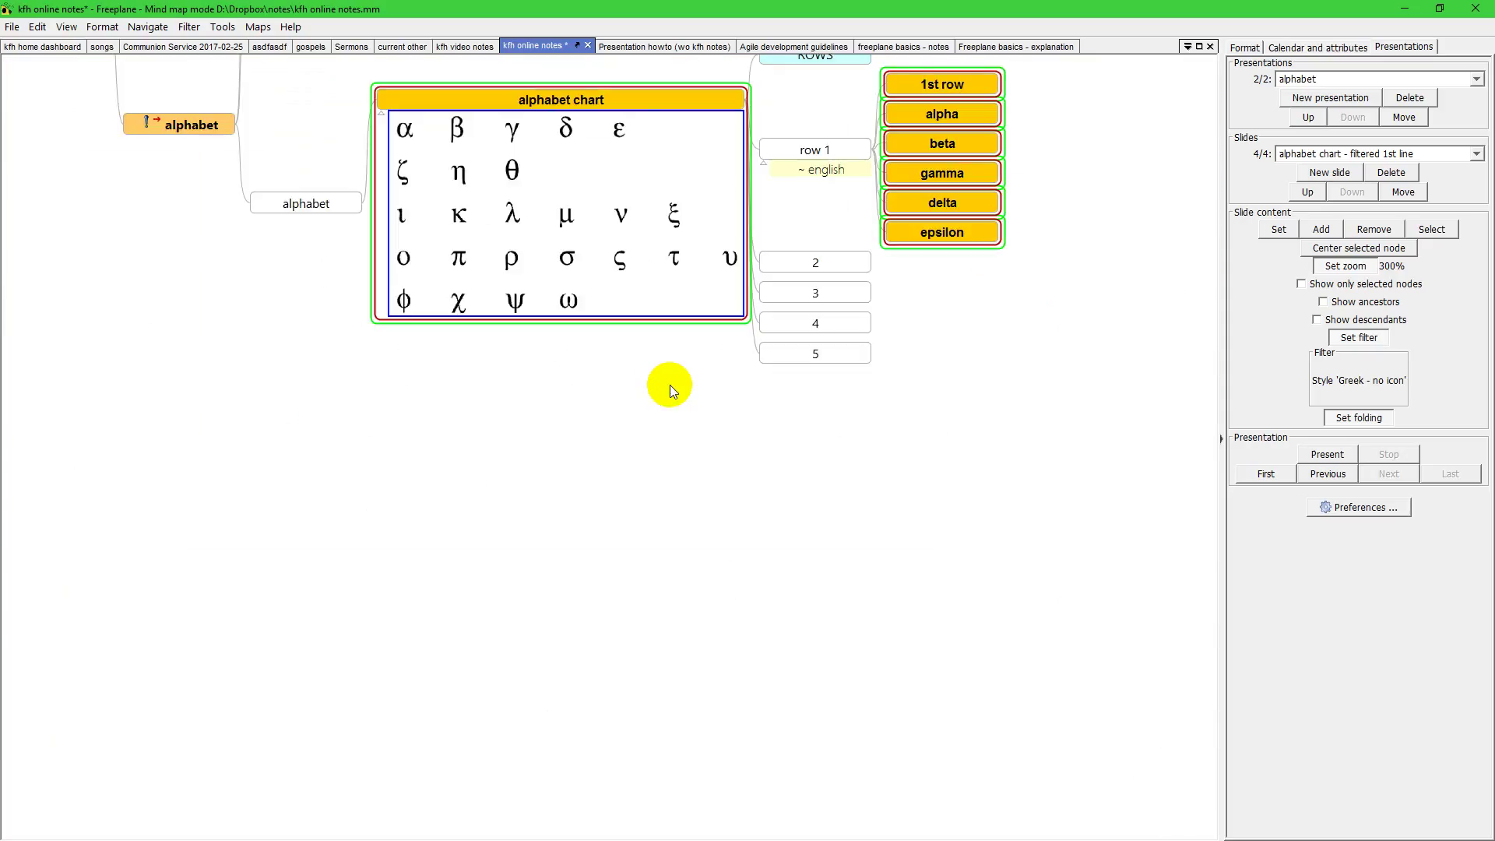
{"action": "left_click_drag", "start_coordinate": [1062, 351], "coordinate": [931, 562]}
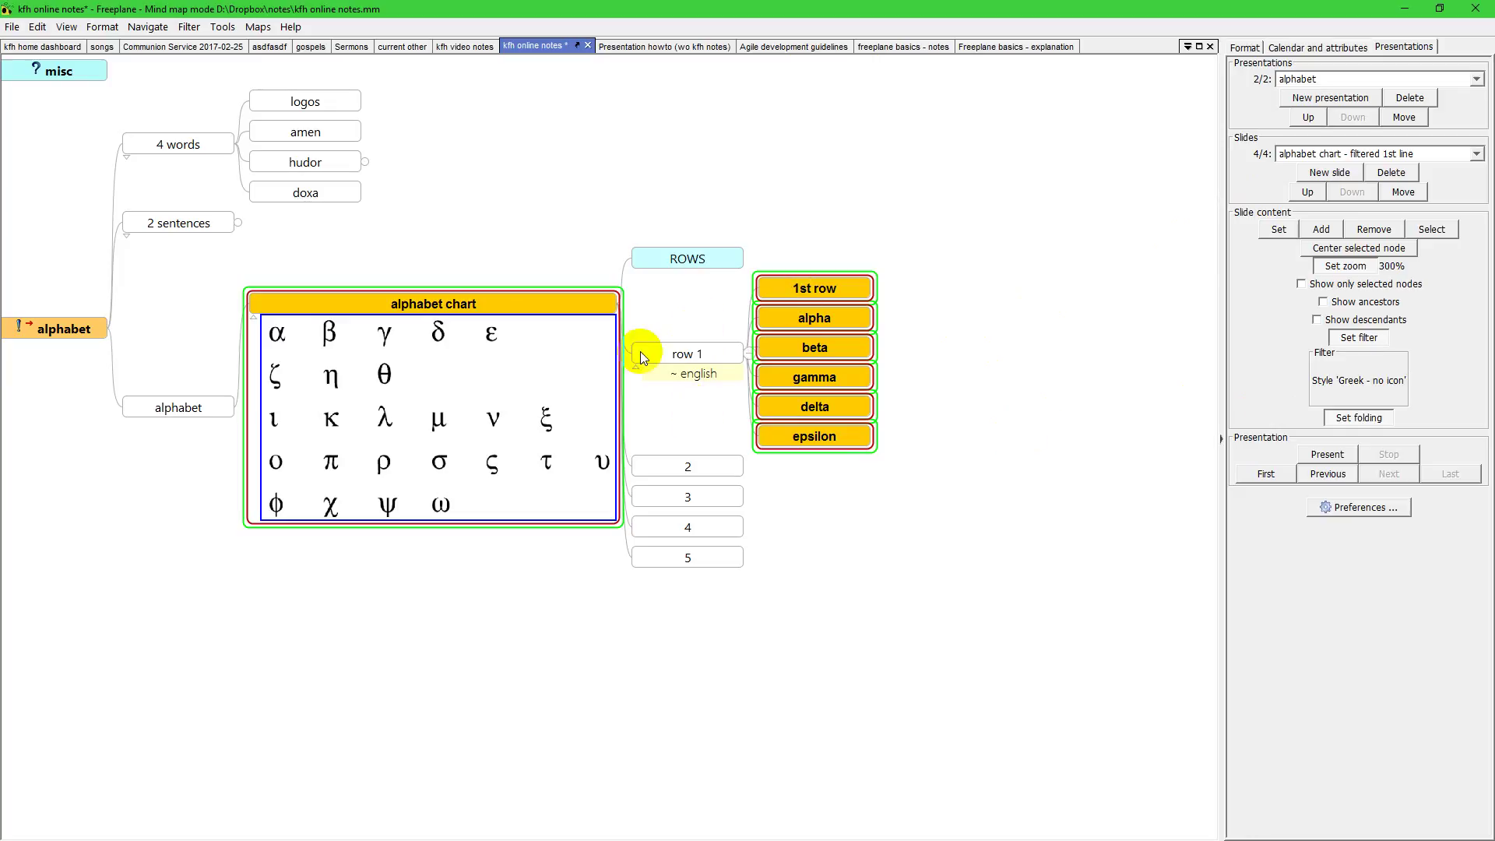
{"action": "left_click", "coordinate": [767, 315]}
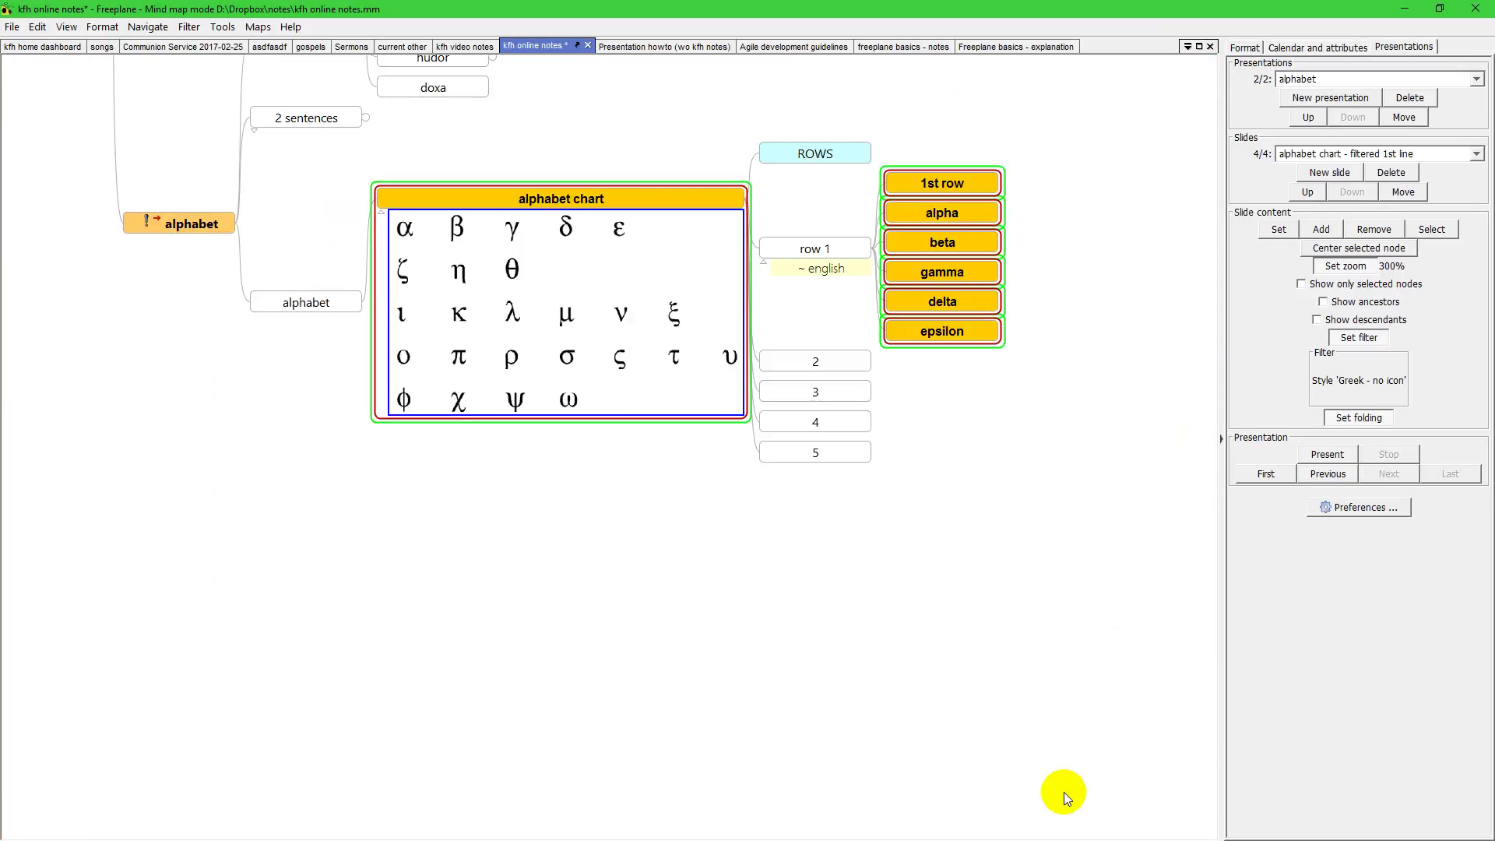
- Pan the map twice to reveal the syntax graphs and semantic diagramming branches
{"action": "left_click_drag", "start_coordinate": [1061, 433], "coordinate": [956, 681]}
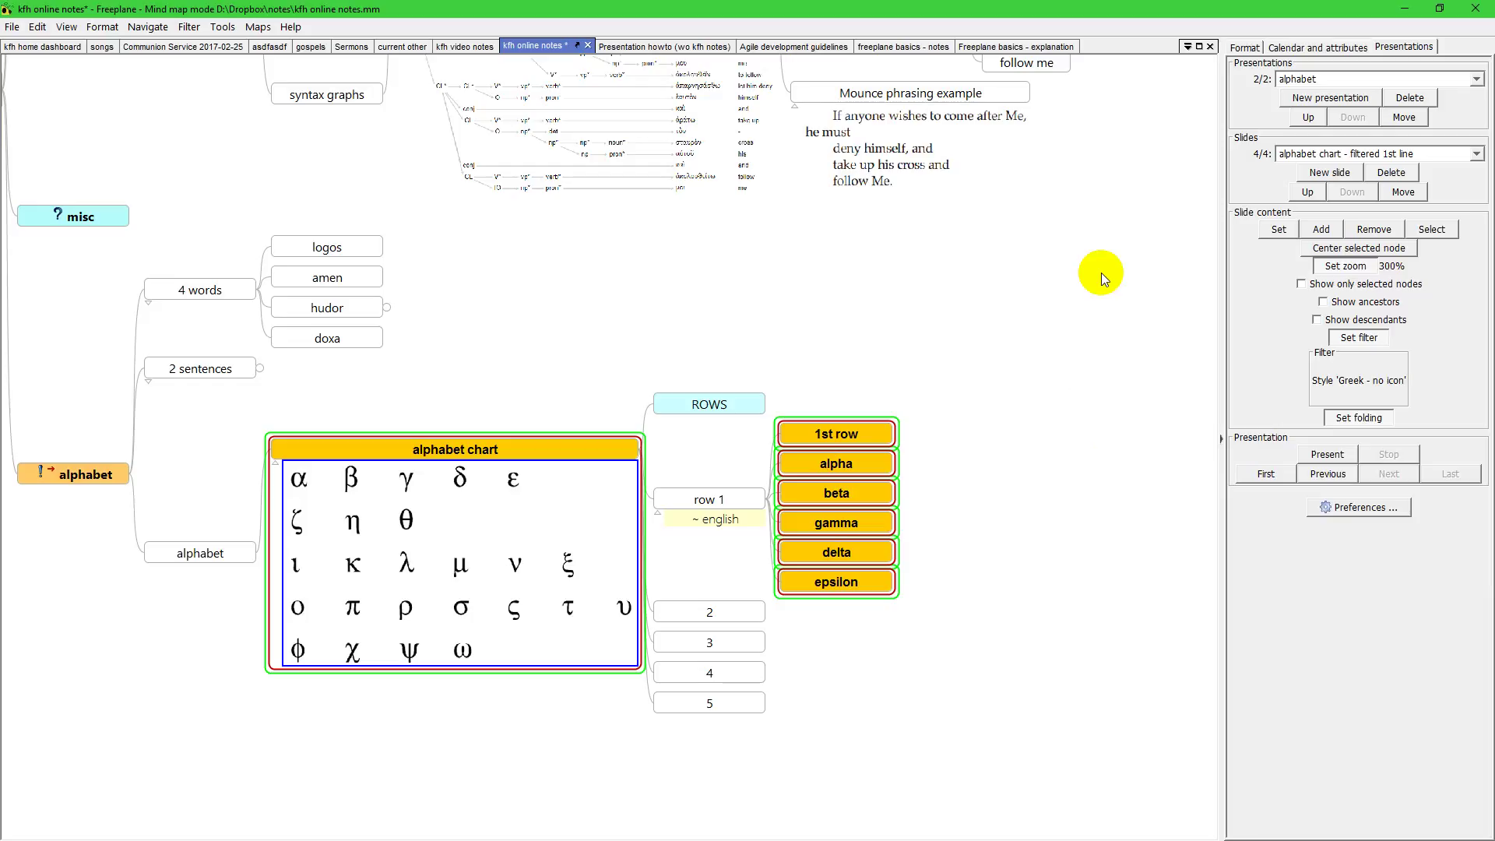
{"action": "left_click_drag", "start_coordinate": [1101, 273], "coordinate": [1052, 520]}
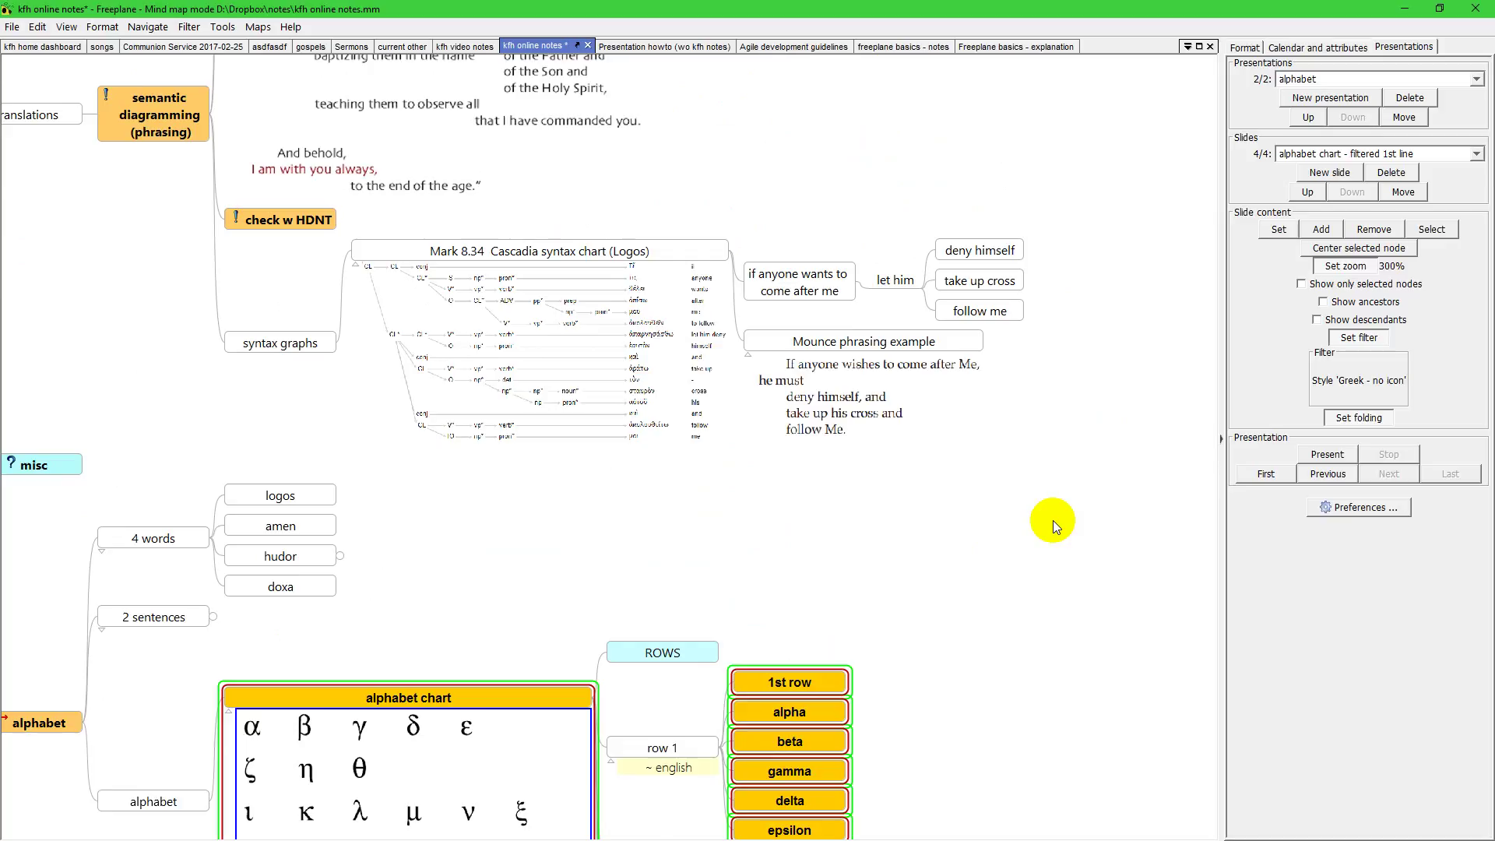